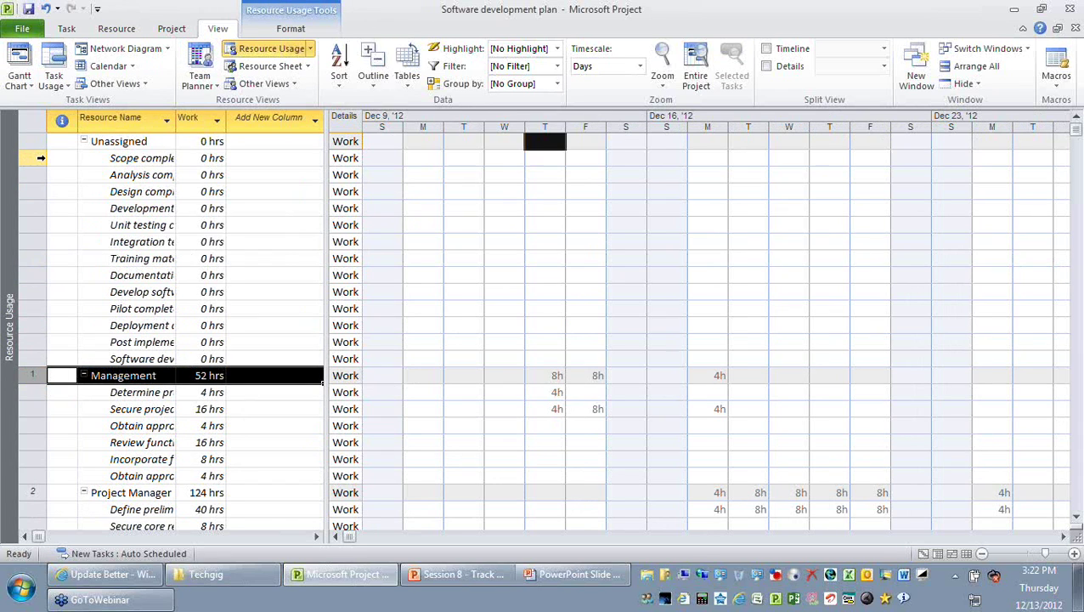
Step: Collapse the assignments under every resource in the Resource Usage view by hiding all subtasks
drag(40, 158, 89, 354)
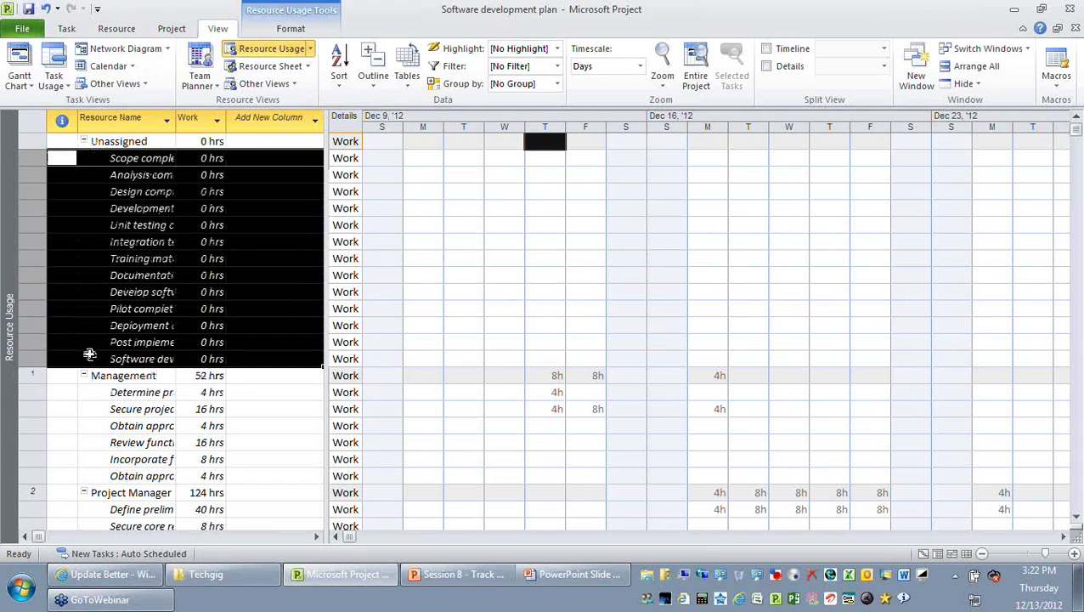
click(190, 391)
click(34, 122)
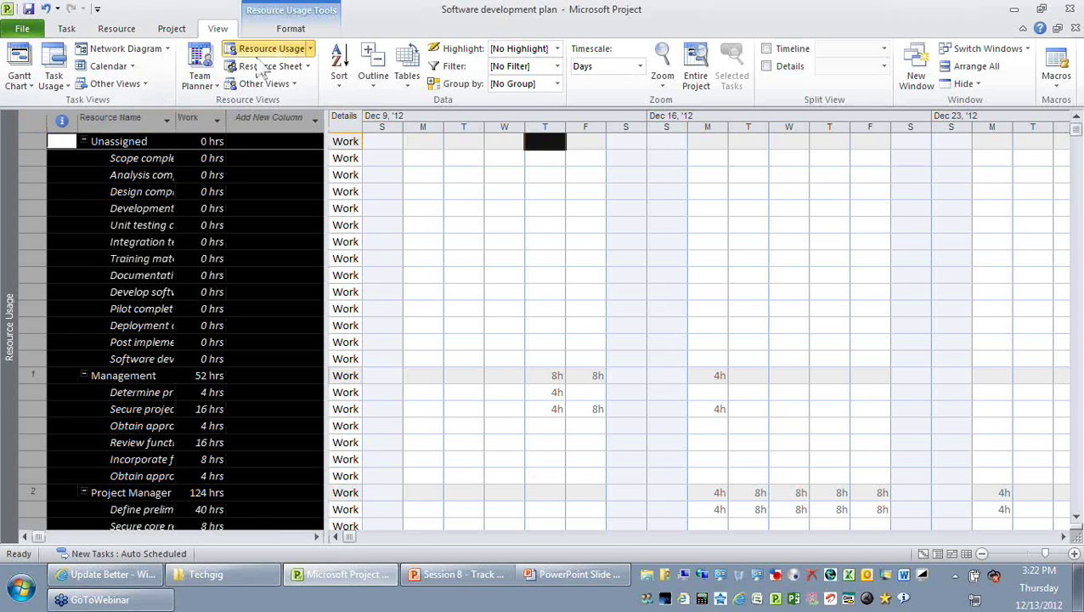
click(290, 30)
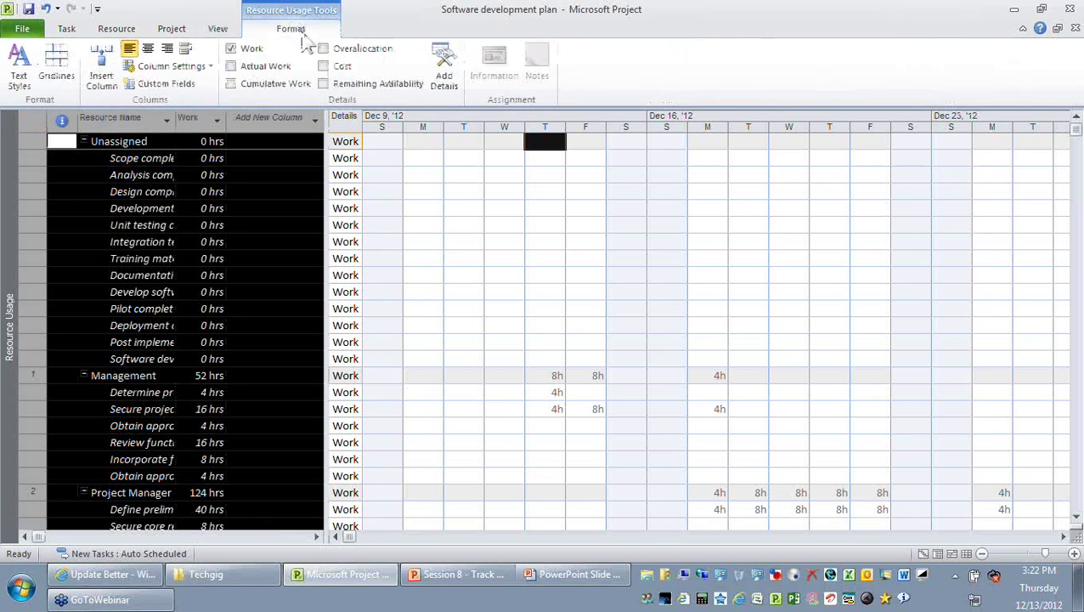
click(217, 30)
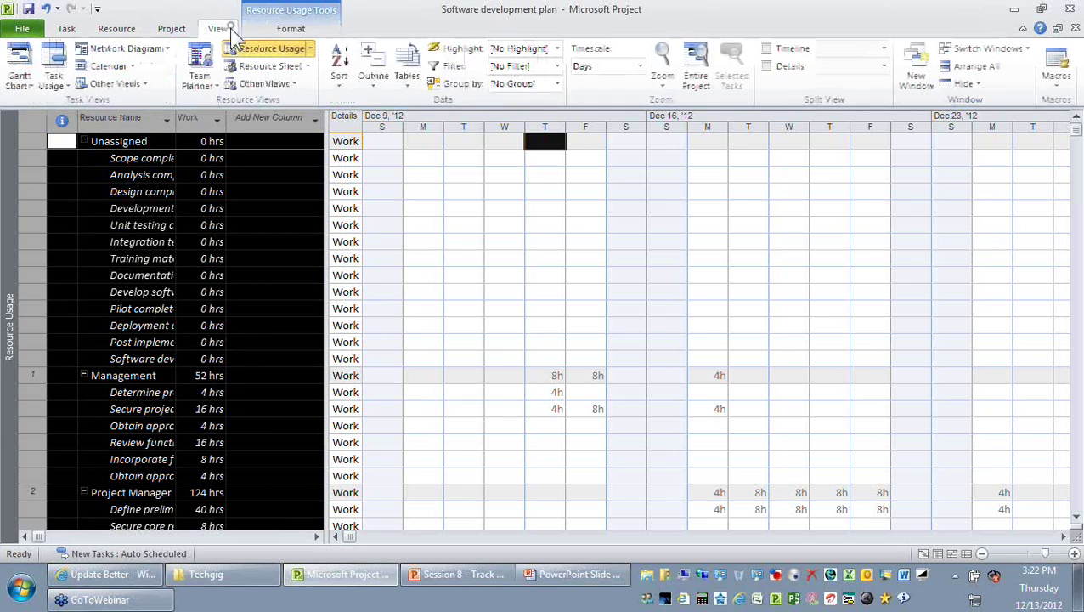
click(373, 78)
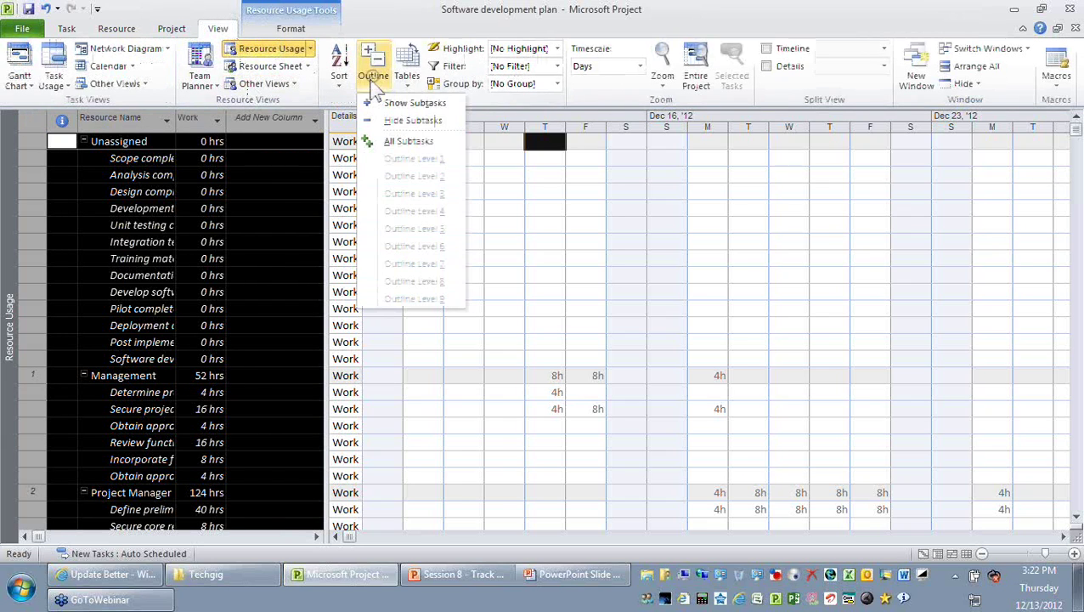
click(420, 119)
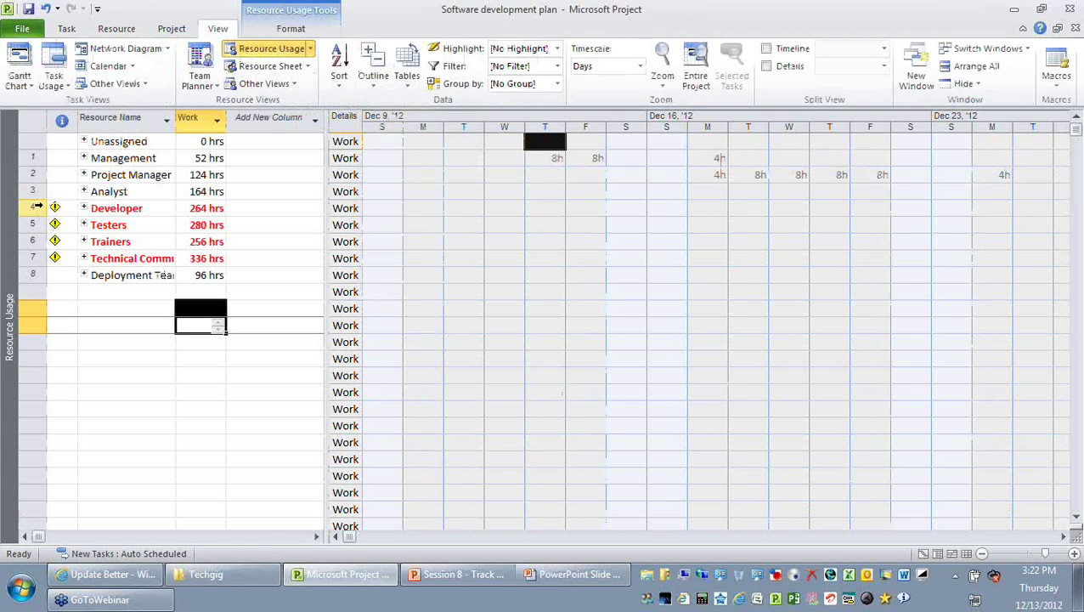
Step: Expand the Management resource's assignments and widen the Resource Name column to make the task names readable
drag(38, 207, 127, 253)
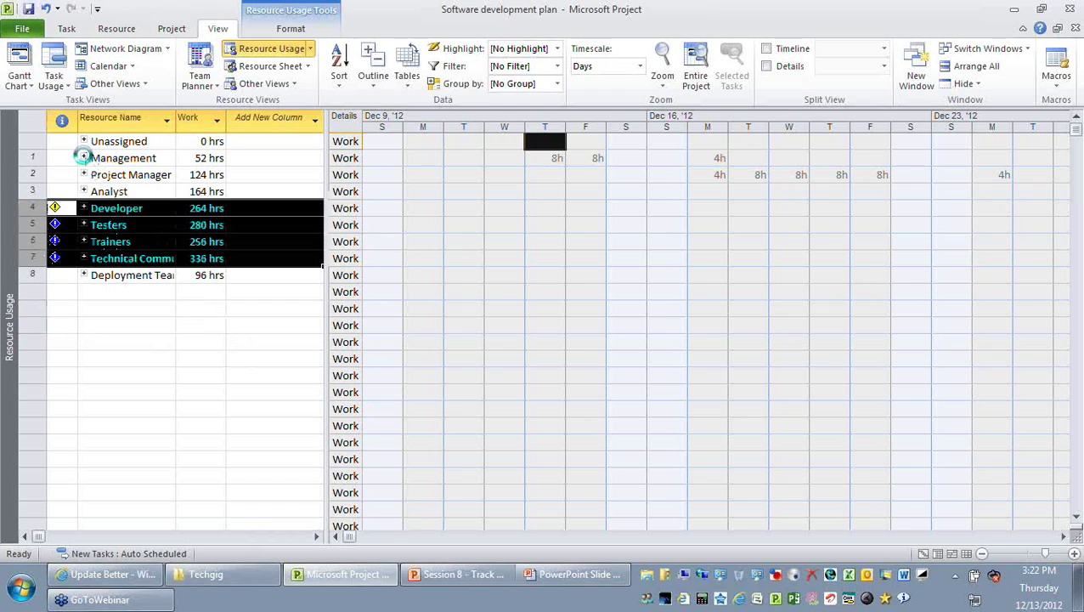
click(83, 158)
click(136, 174)
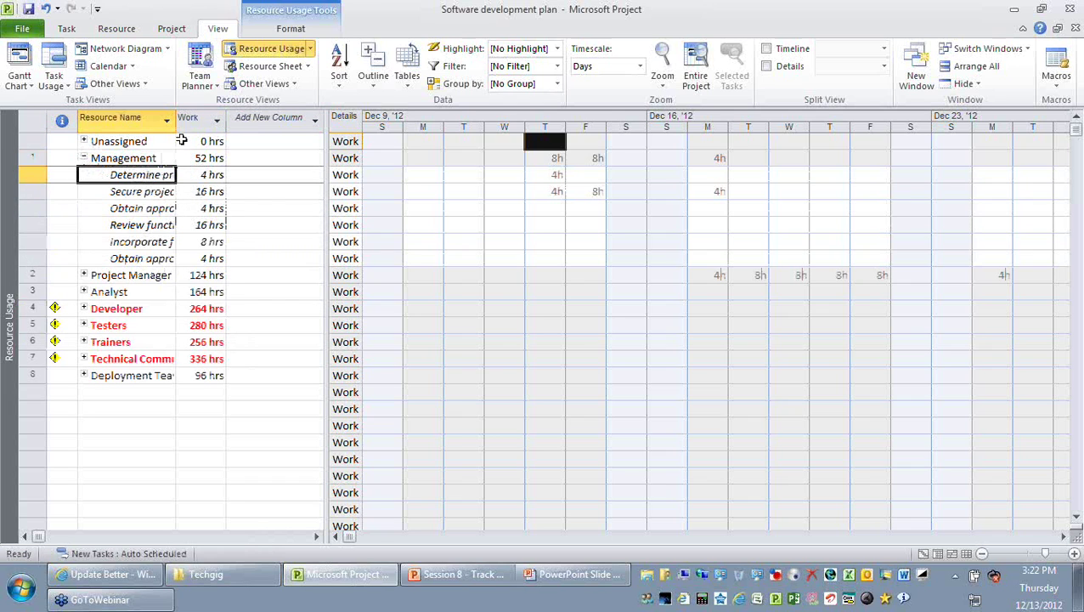
click(185, 120)
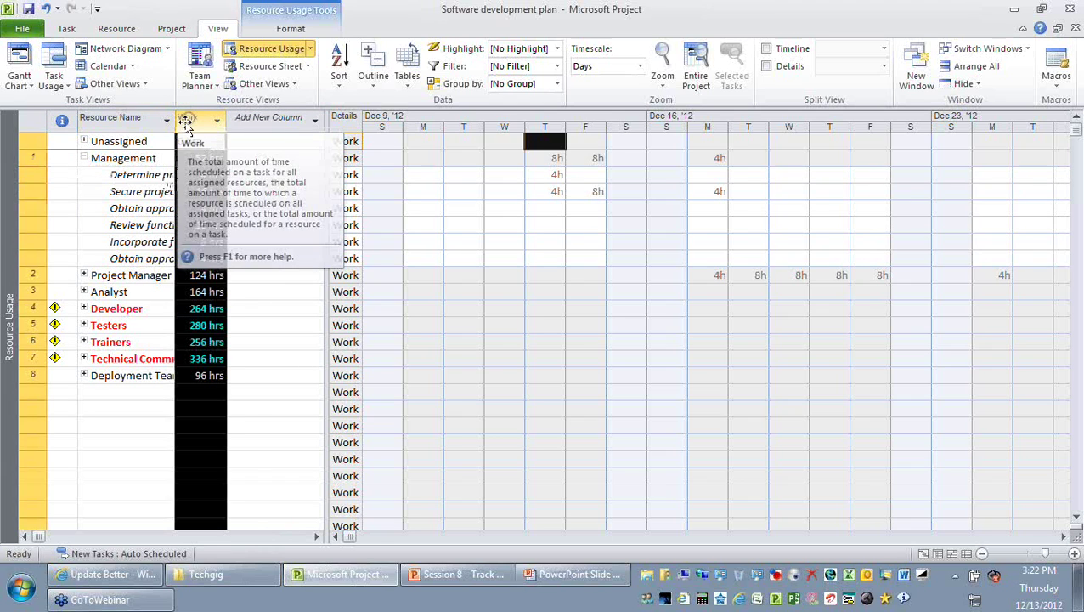
click(200, 208)
drag(174, 119, 248, 119)
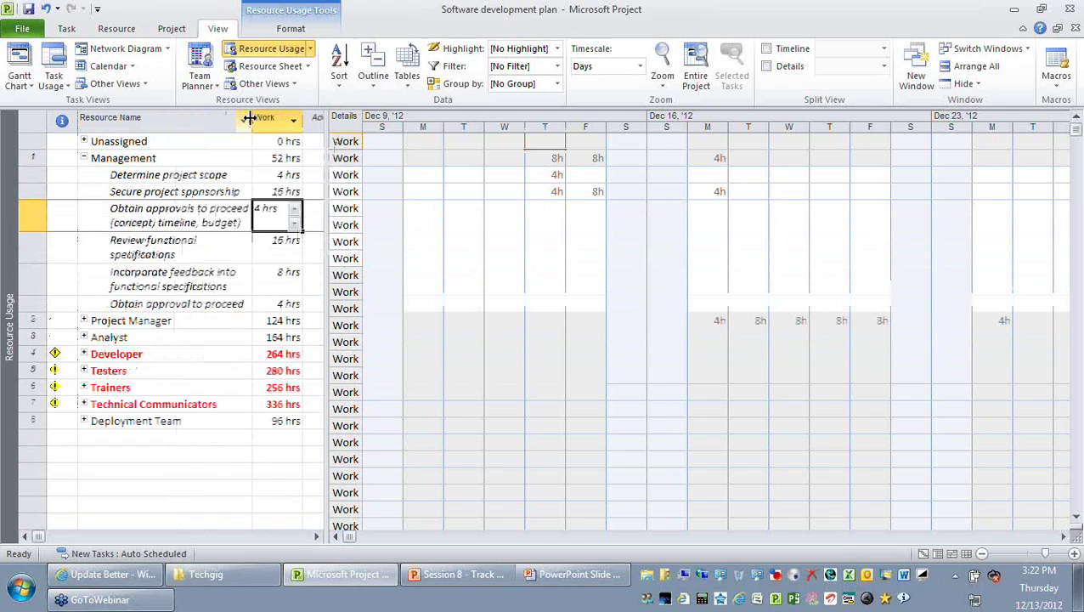
click(228, 174)
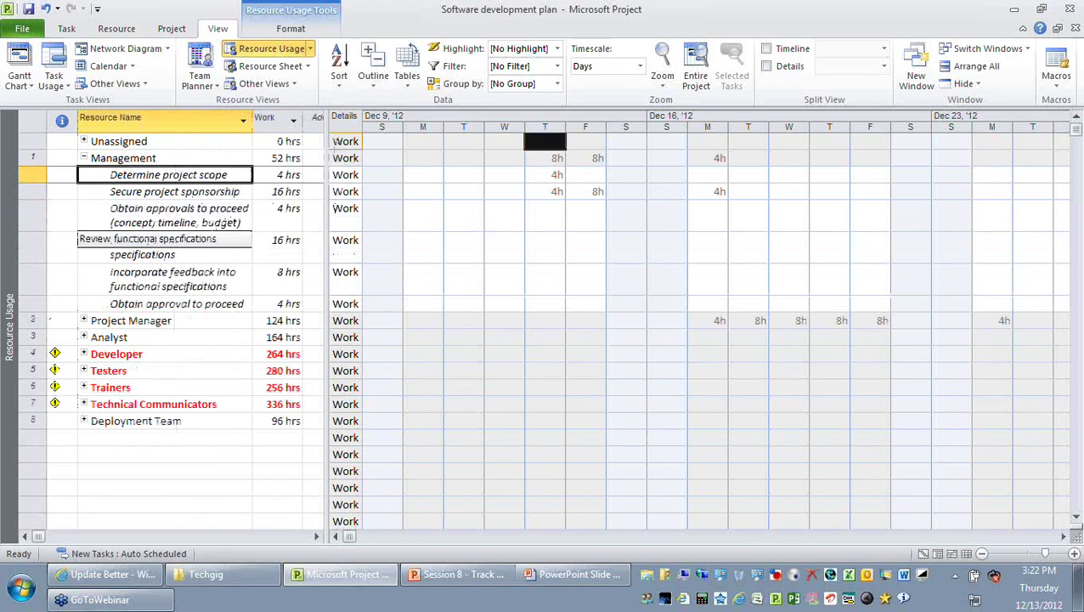
click(195, 192)
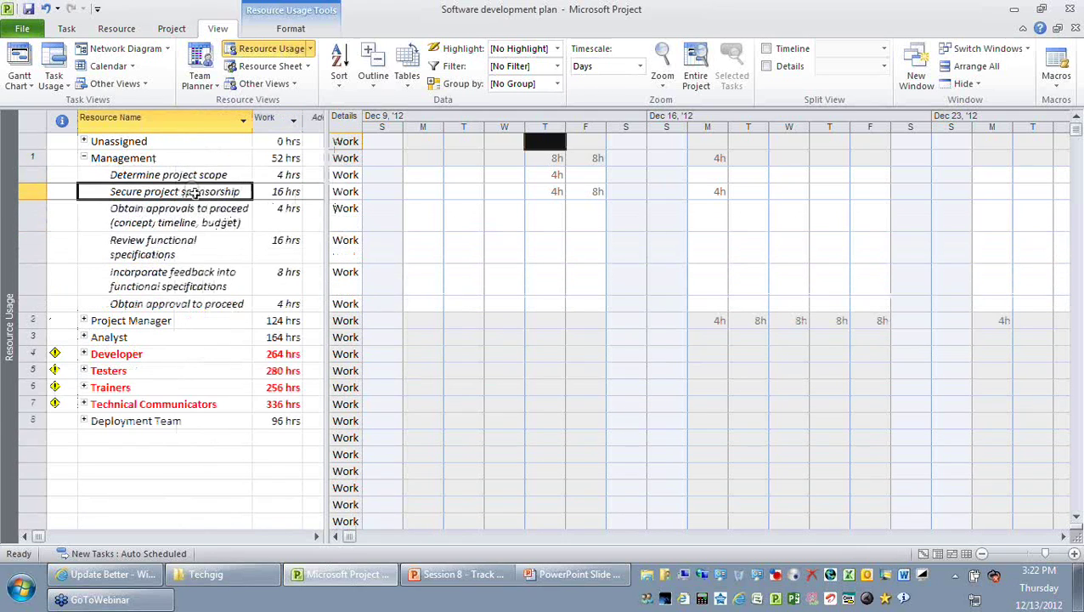
click(202, 251)
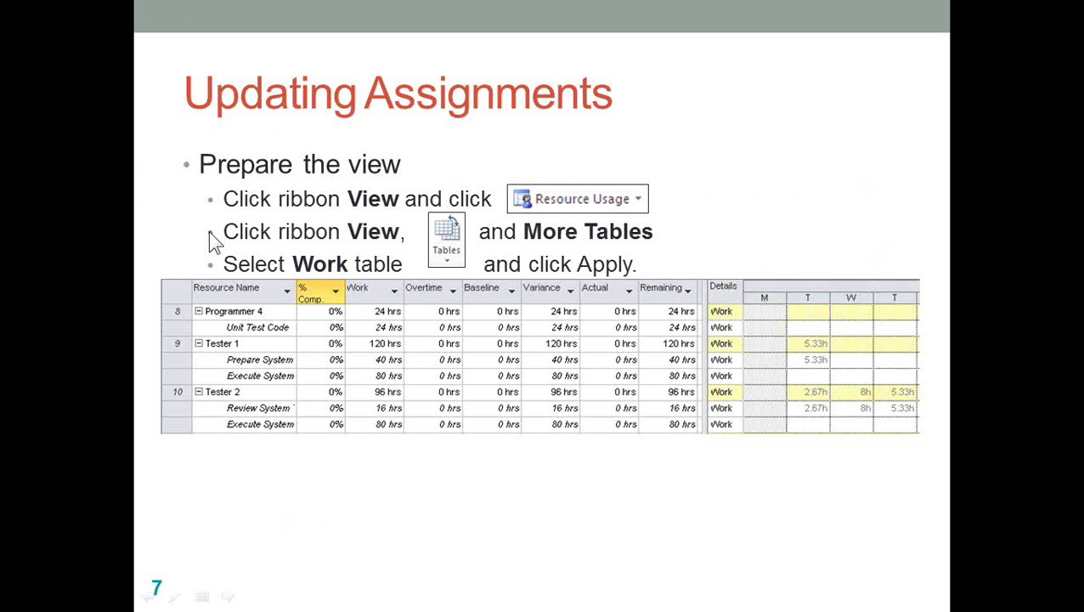
Step: Back in Microsoft Project, apply the Work table and widen the Resource Name column and sheet area to show the columns through Remaining
key(alt+Tab)
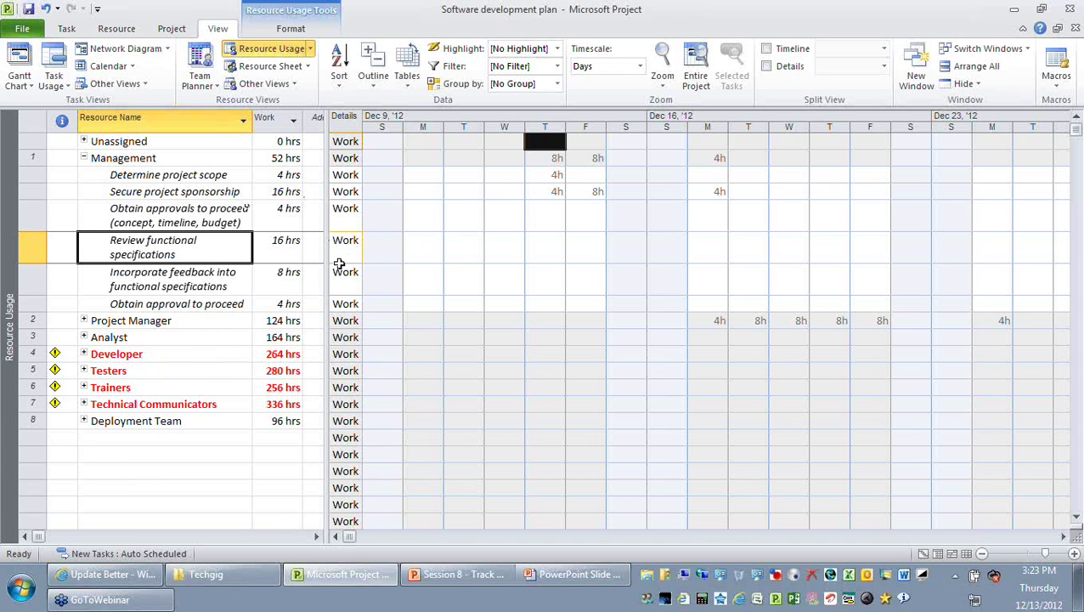
drag(333, 269, 548, 218)
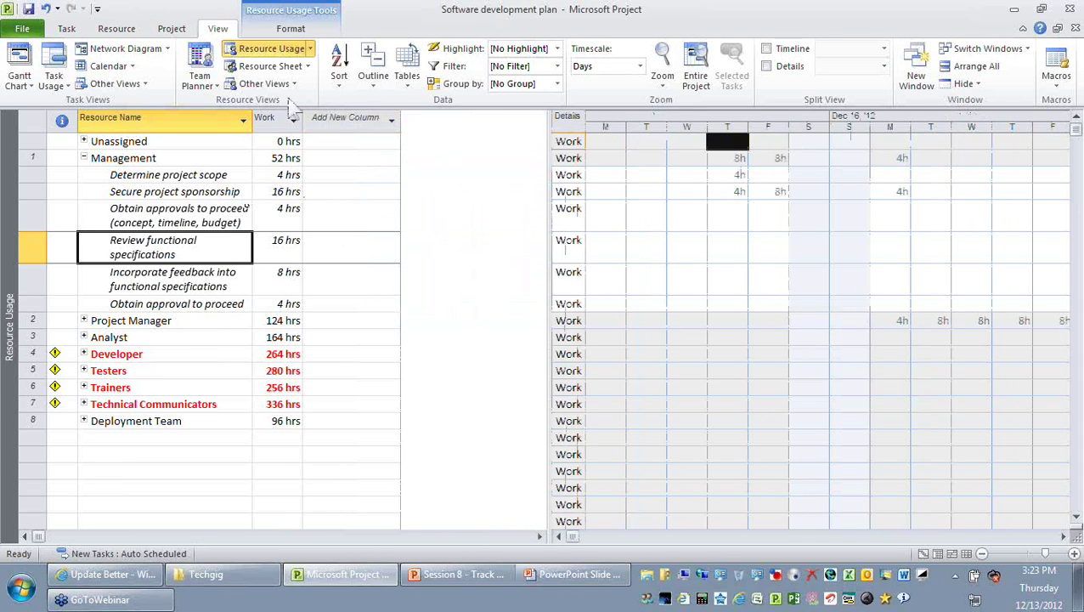
click(408, 82)
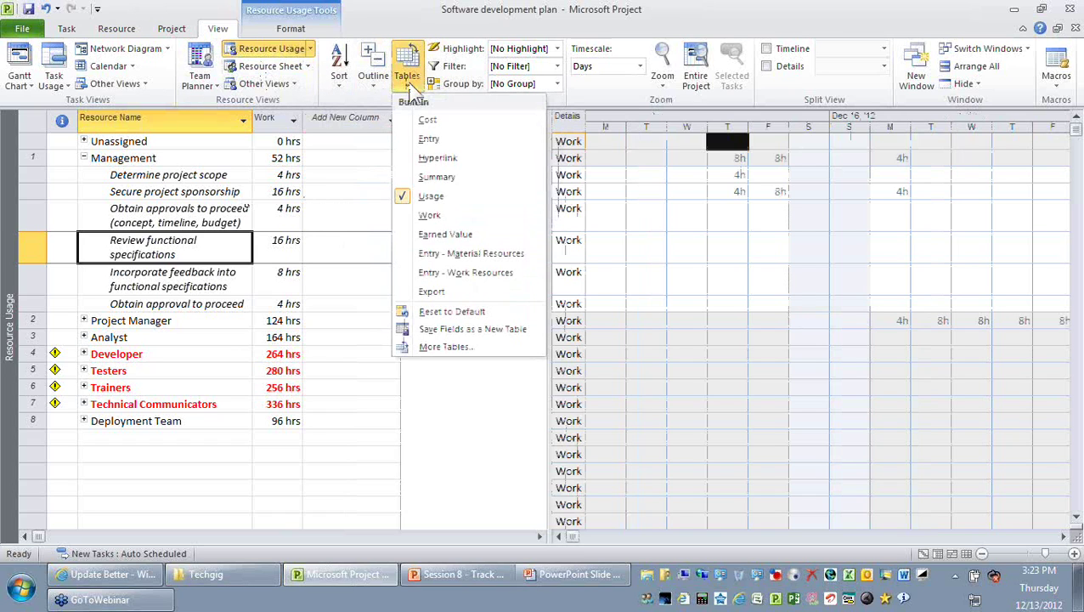
click(431, 216)
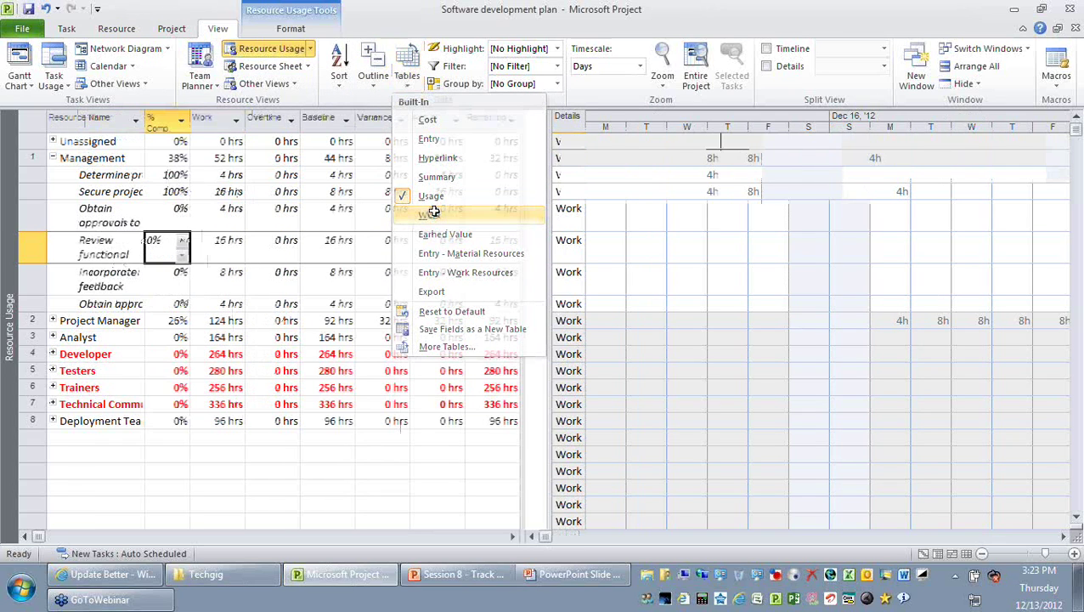
drag(159, 117, 209, 117)
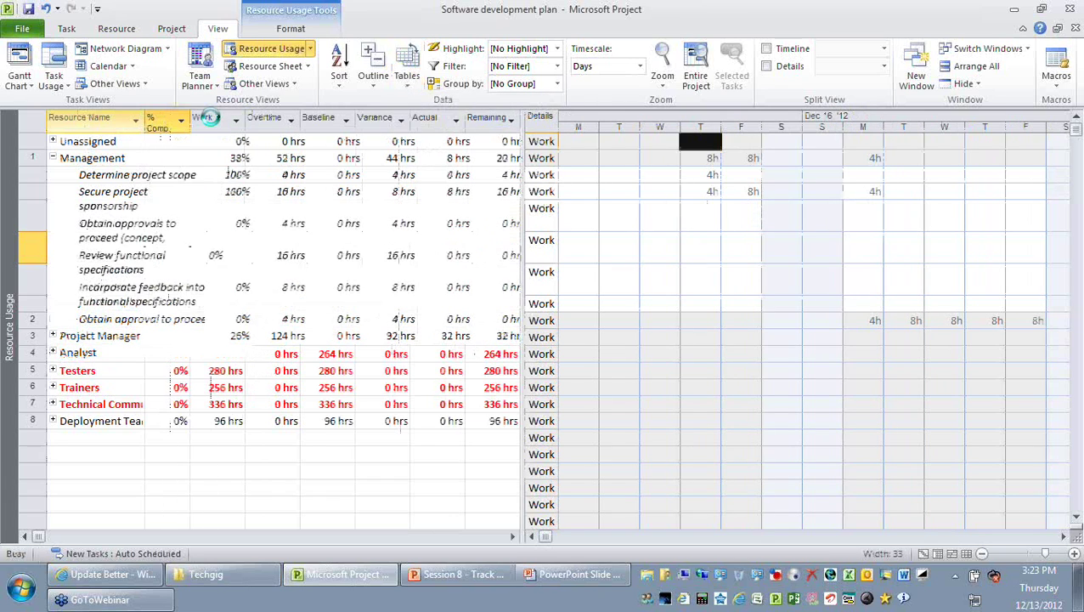
drag(522, 211, 644, 209)
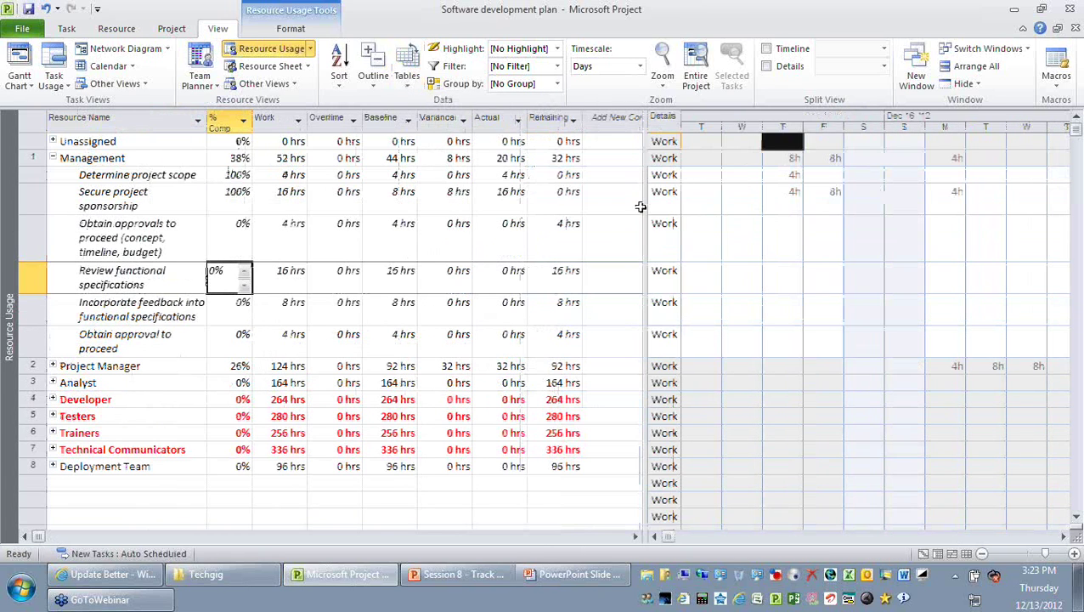
Step: Examine the percent complete, work, baseline and variance of Management's Determine project scope assignment
click(148, 174)
click(152, 159)
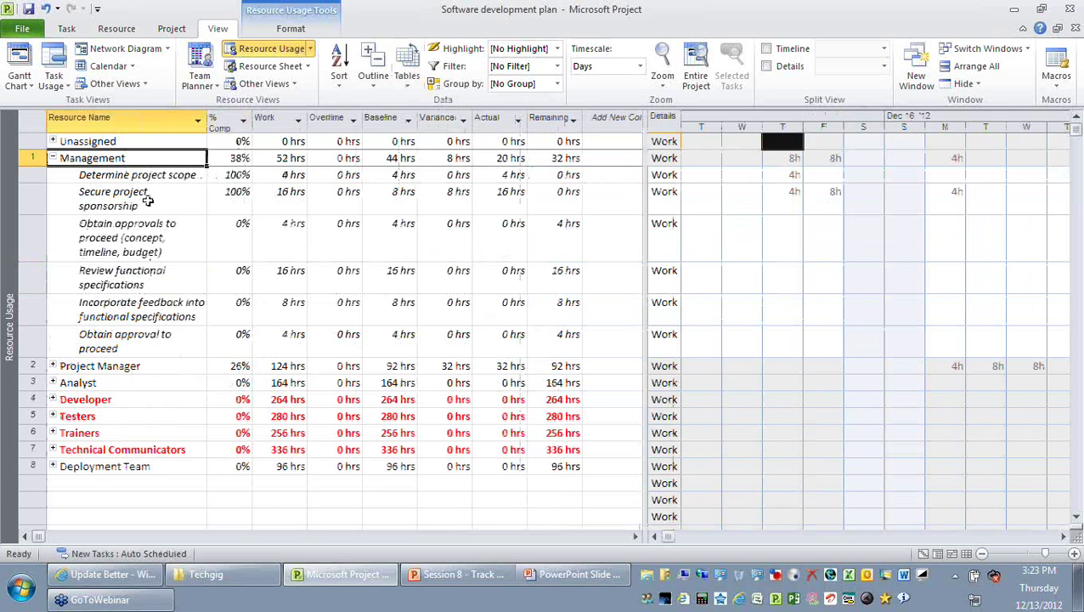
click(138, 175)
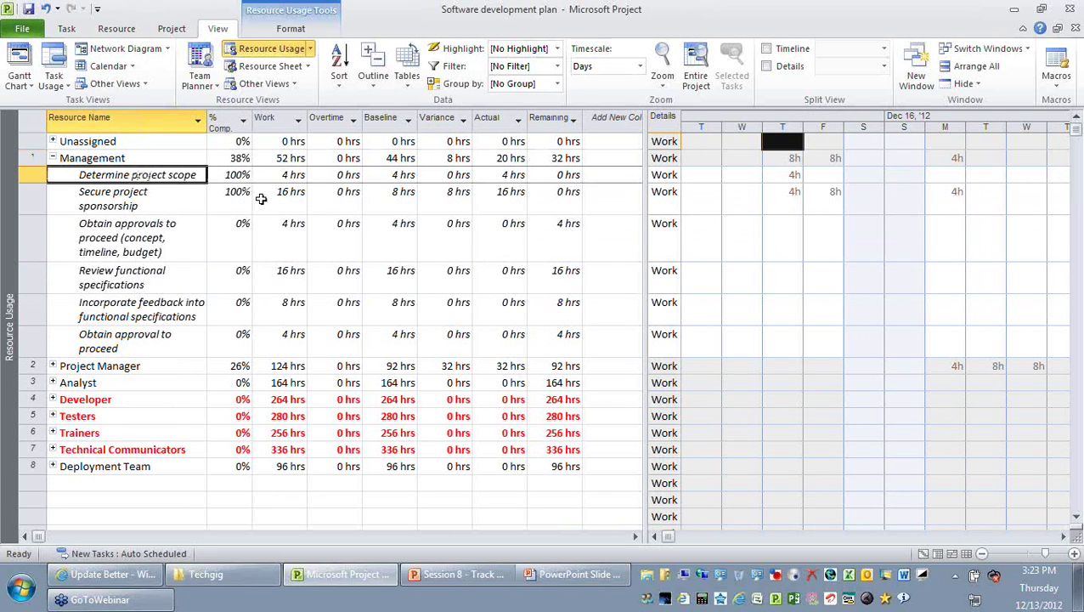
click(119, 157)
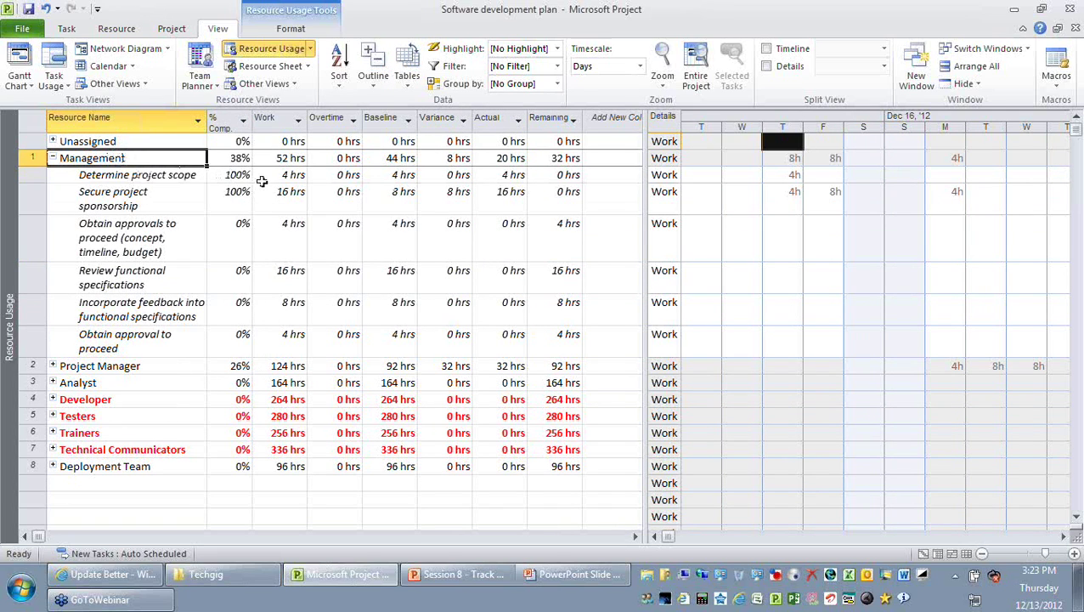
click(158, 176)
click(231, 174)
click(231, 175)
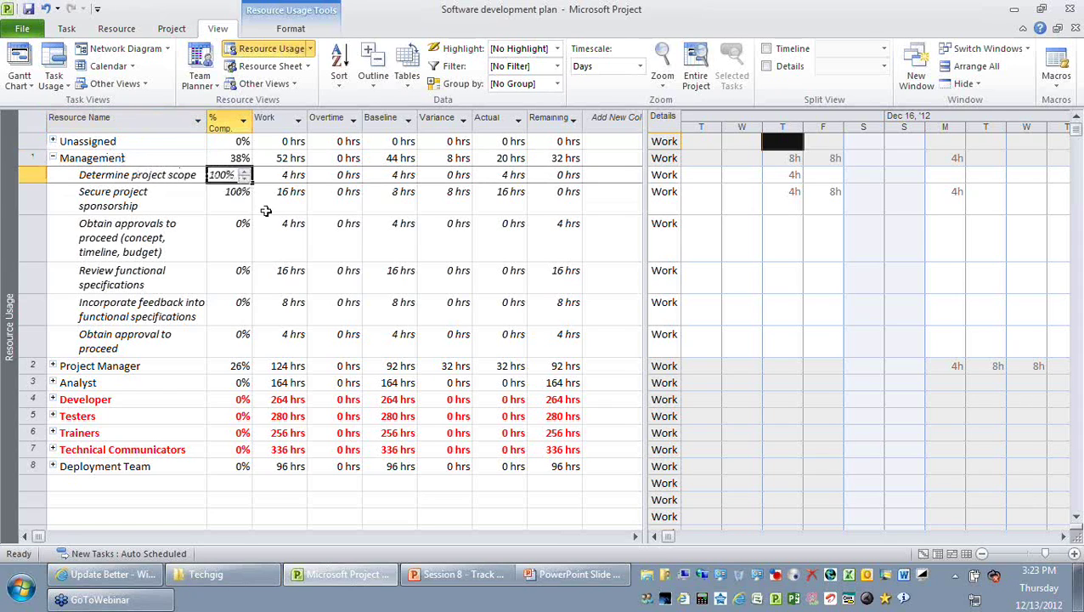
click(291, 174)
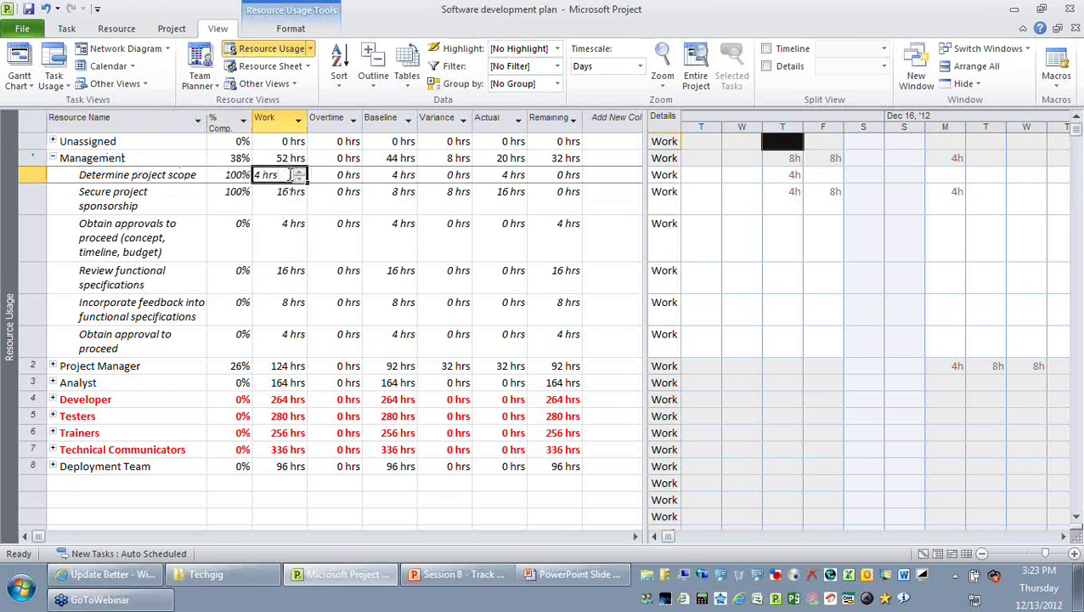
click(397, 174)
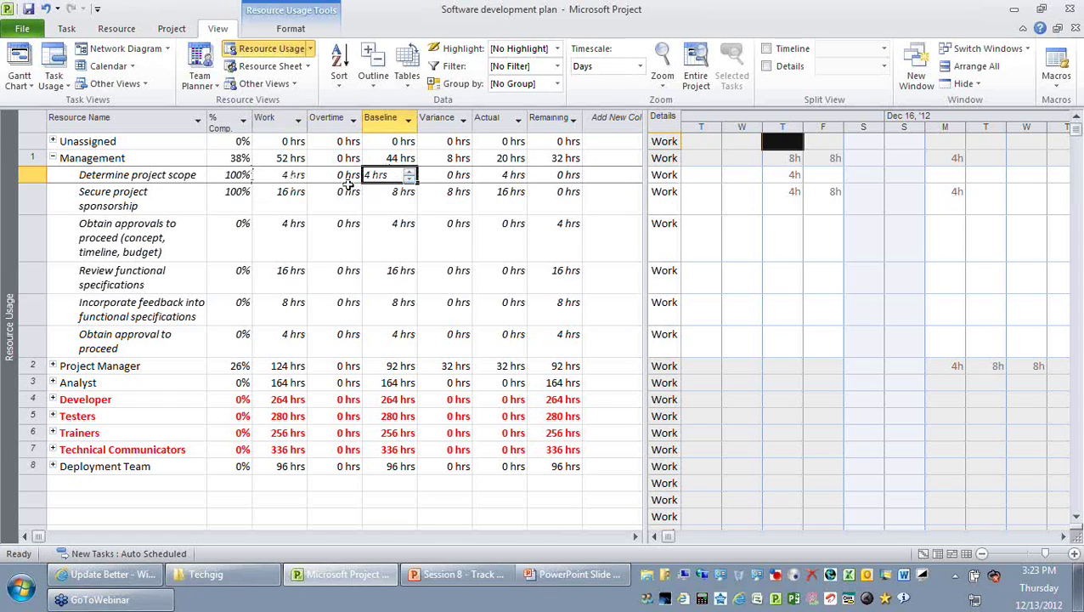
click(447, 174)
click(116, 160)
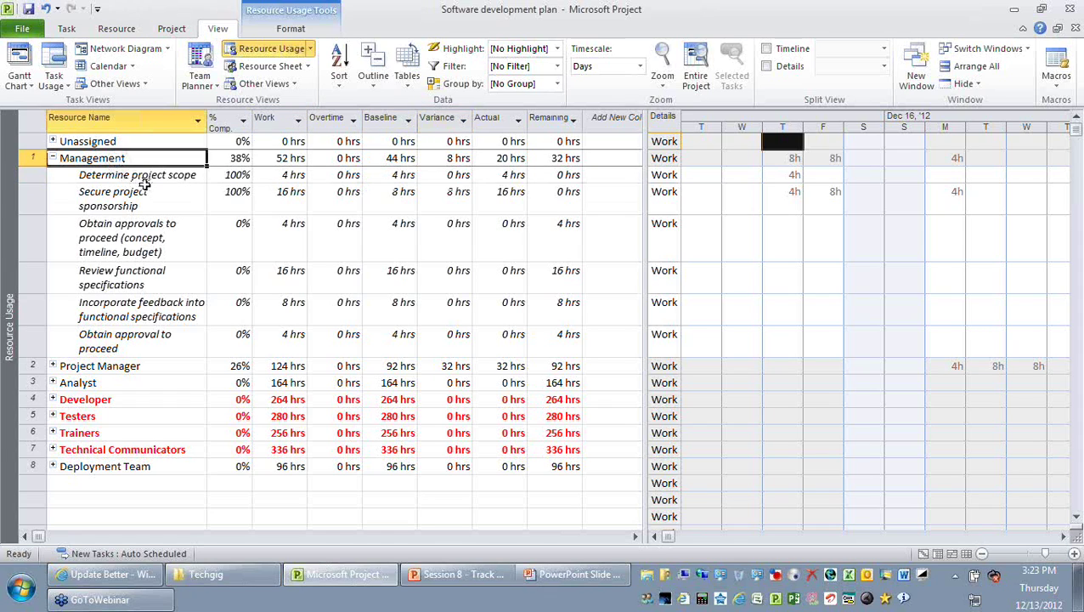
click(144, 178)
click(136, 159)
click(134, 174)
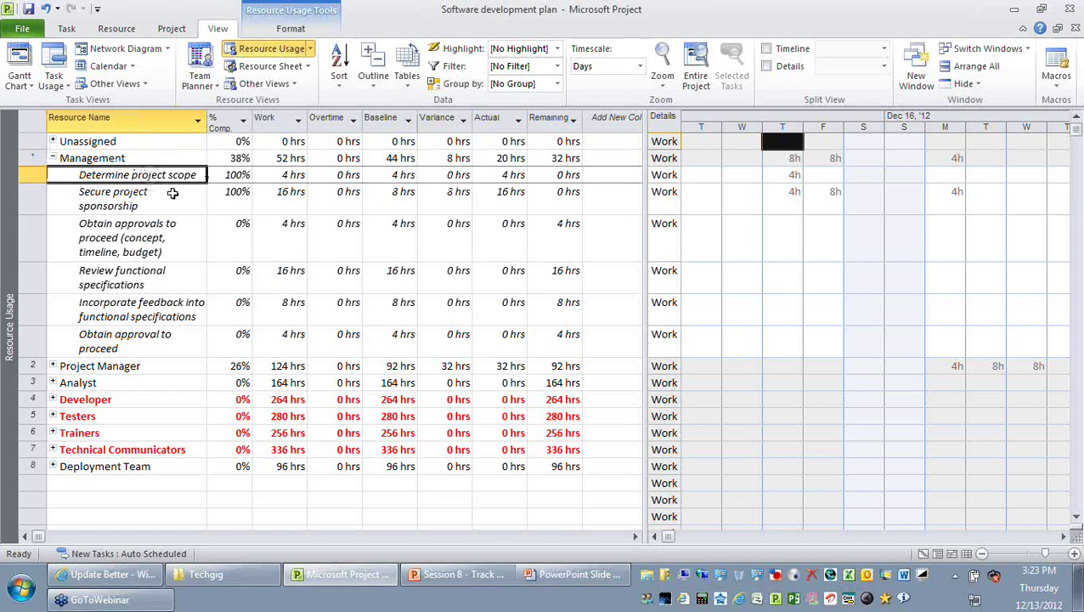
Step: Set Management's actual work to 8 hrs for Determine project scope and 15 hrs for Secure project sponsorship
click(503, 174)
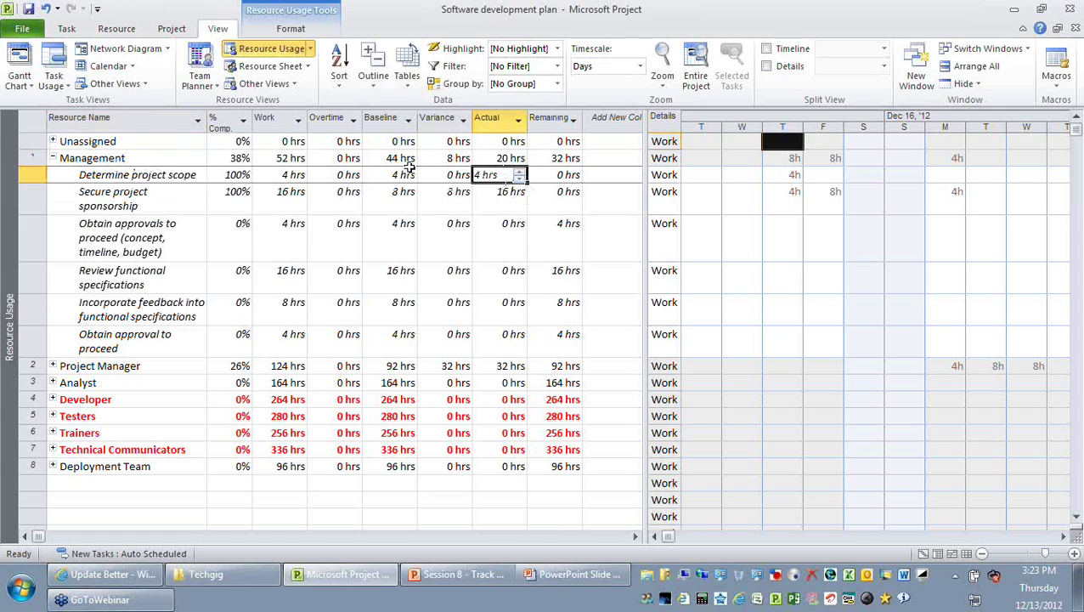
text(3)
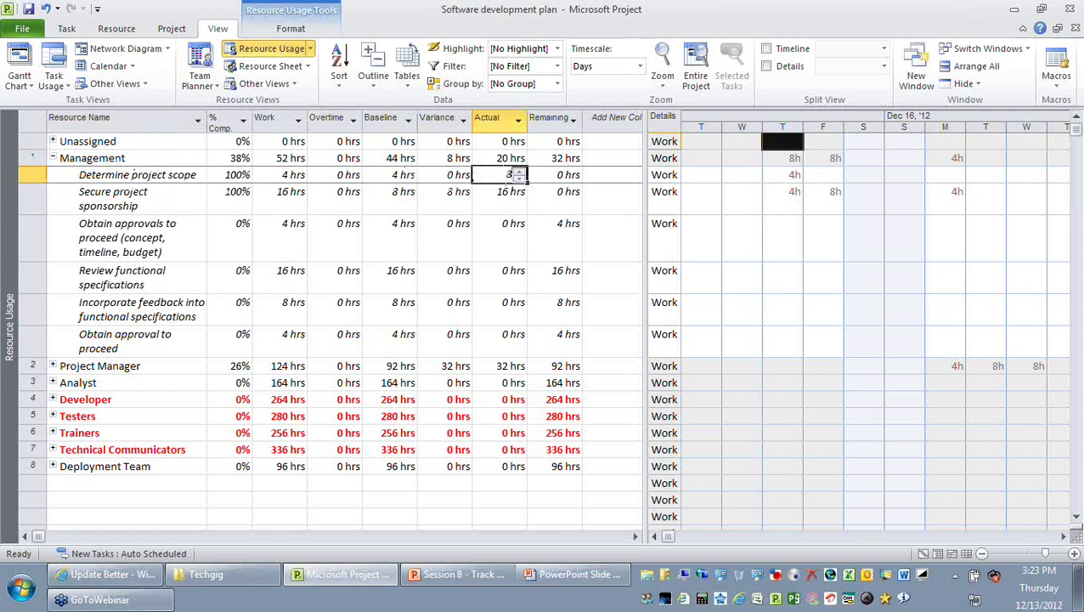
click(510, 194)
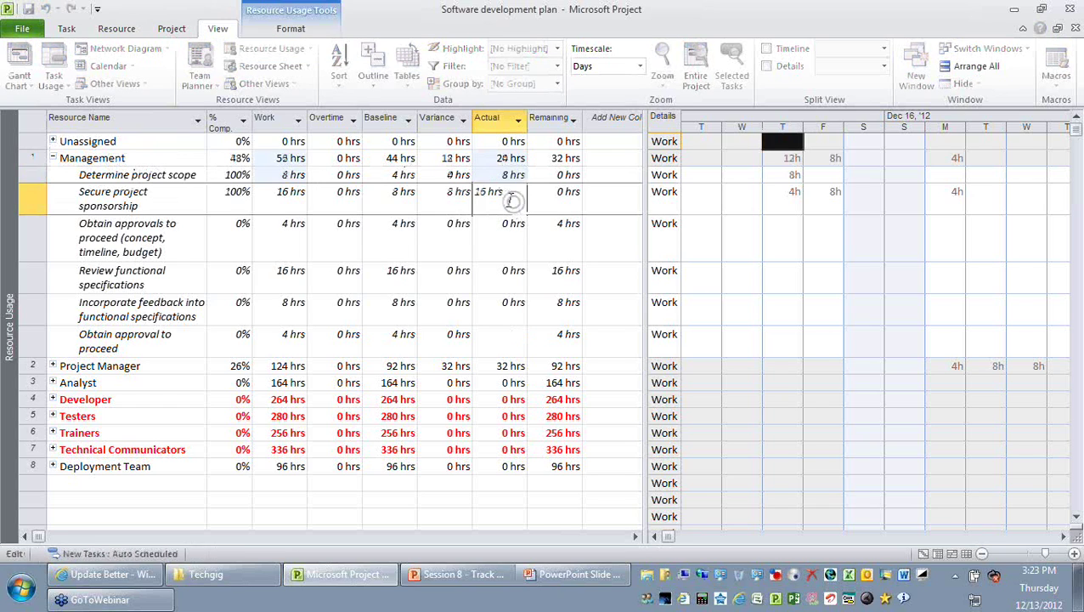
click(504, 174)
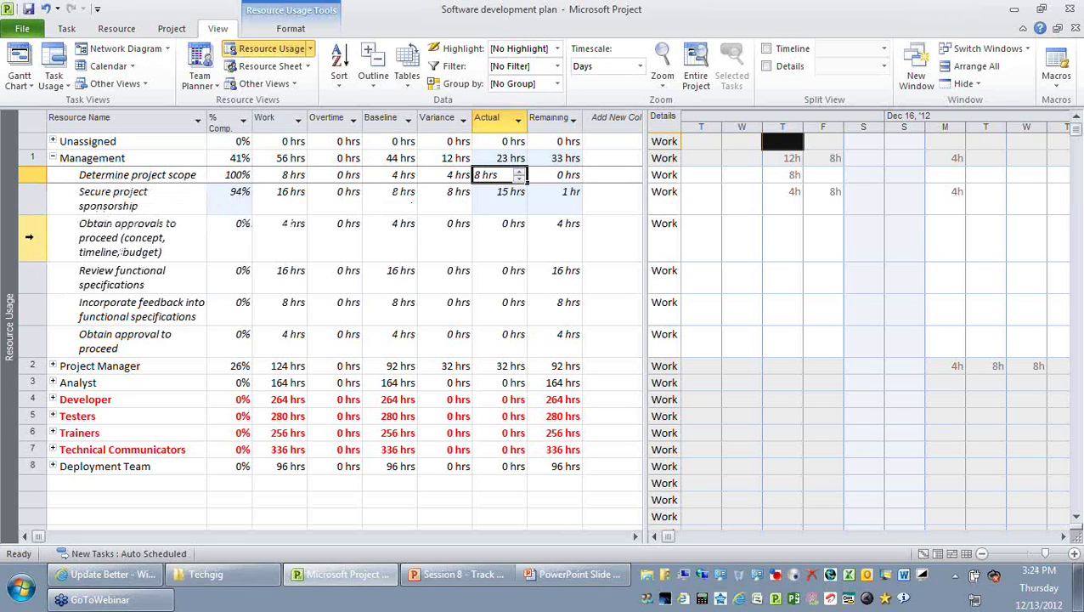
Step: Set Management's actual work to 8 hrs for Obtain approvals to proceed (concept, timeline, budget)
double_click(29, 237)
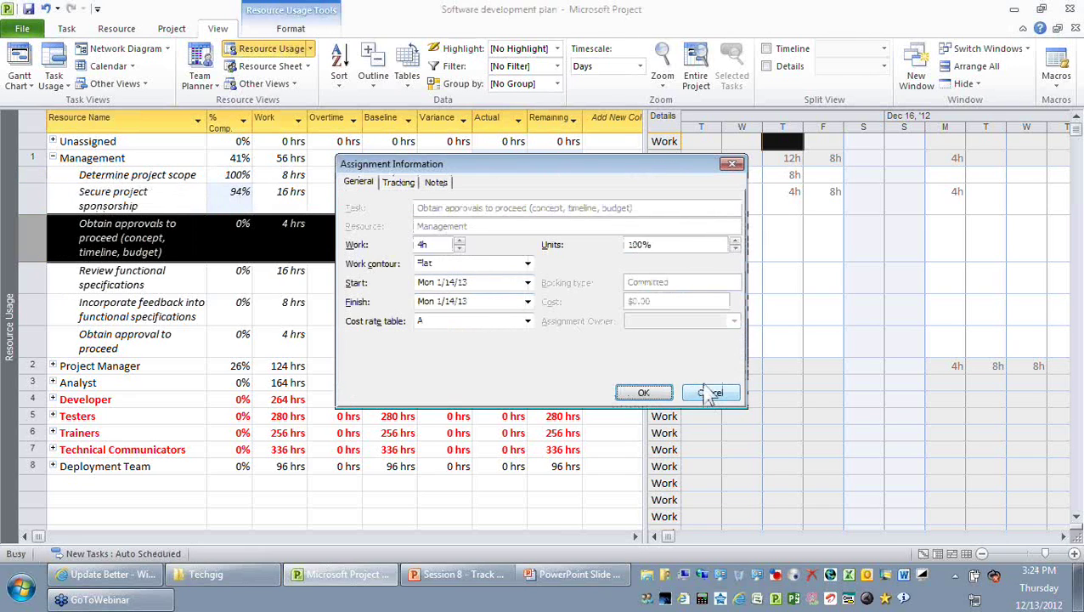
click(709, 393)
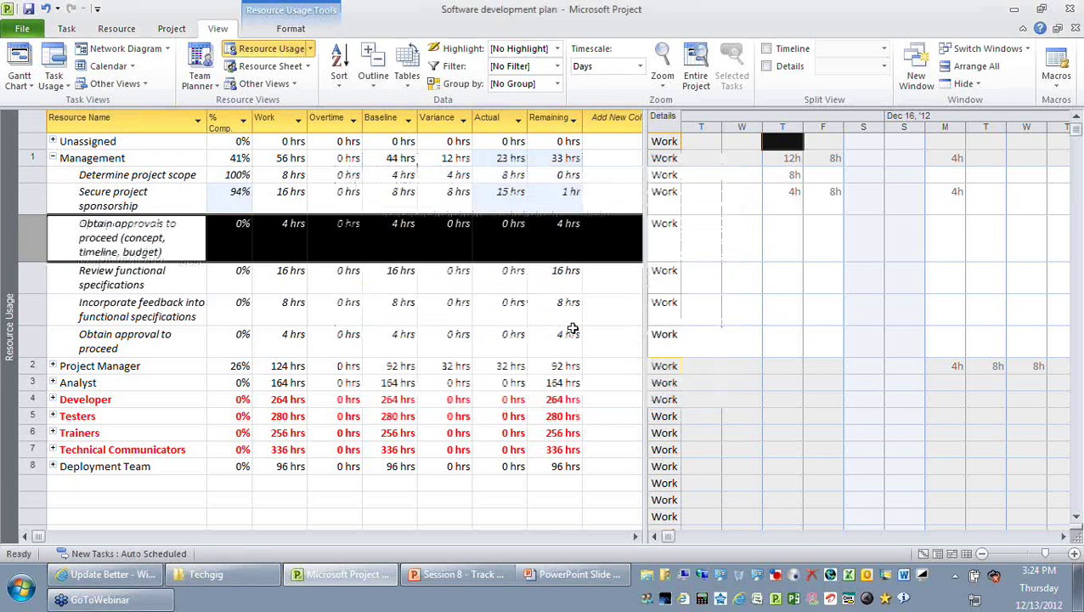
click(278, 235)
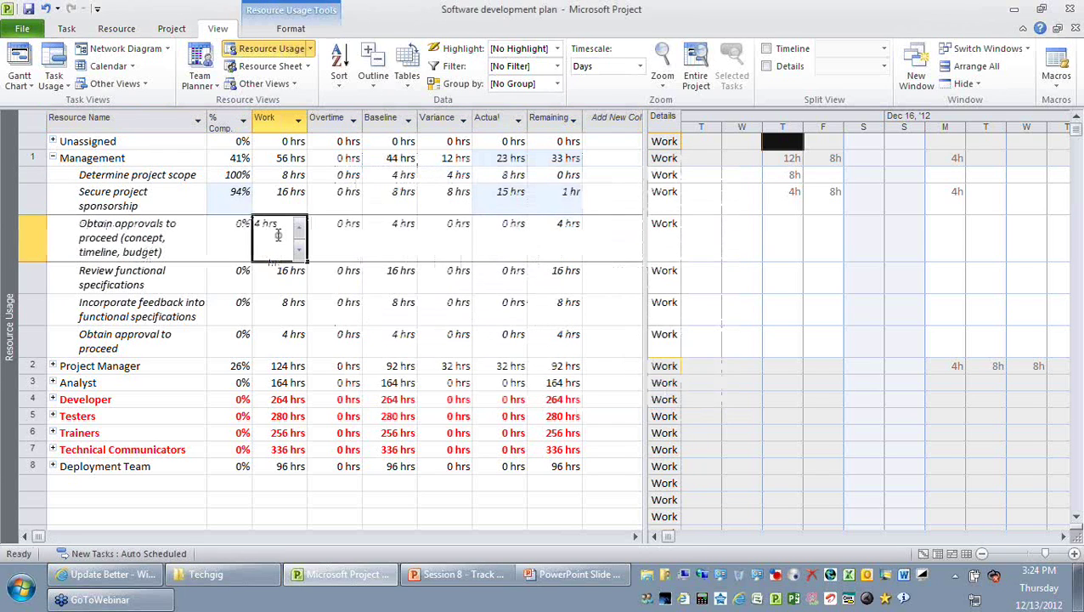
click(508, 235)
click(508, 235)
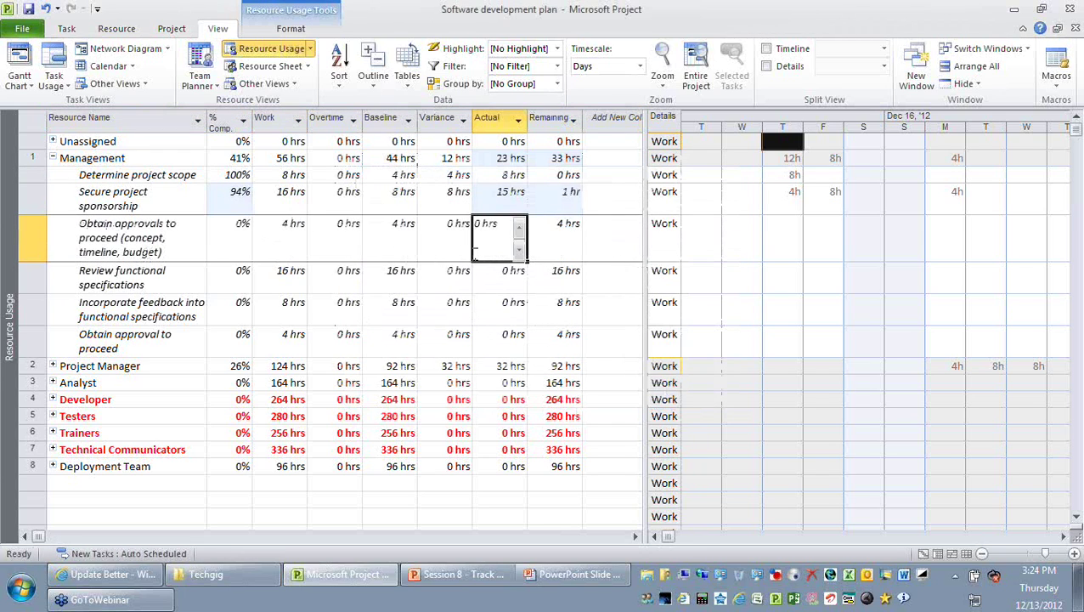
text(8)
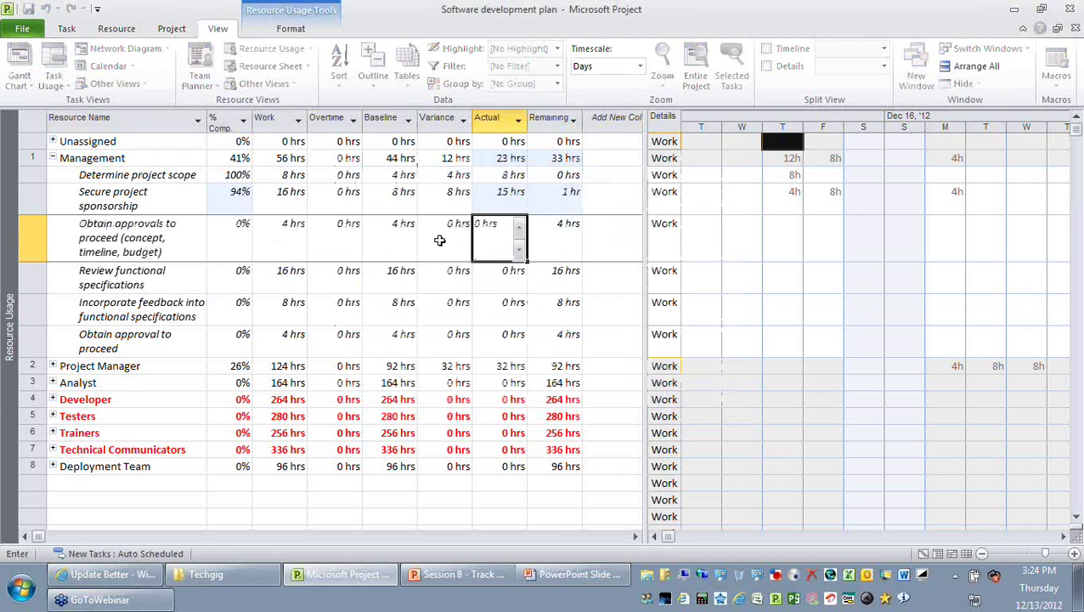
click(436, 242)
double_click(556, 242)
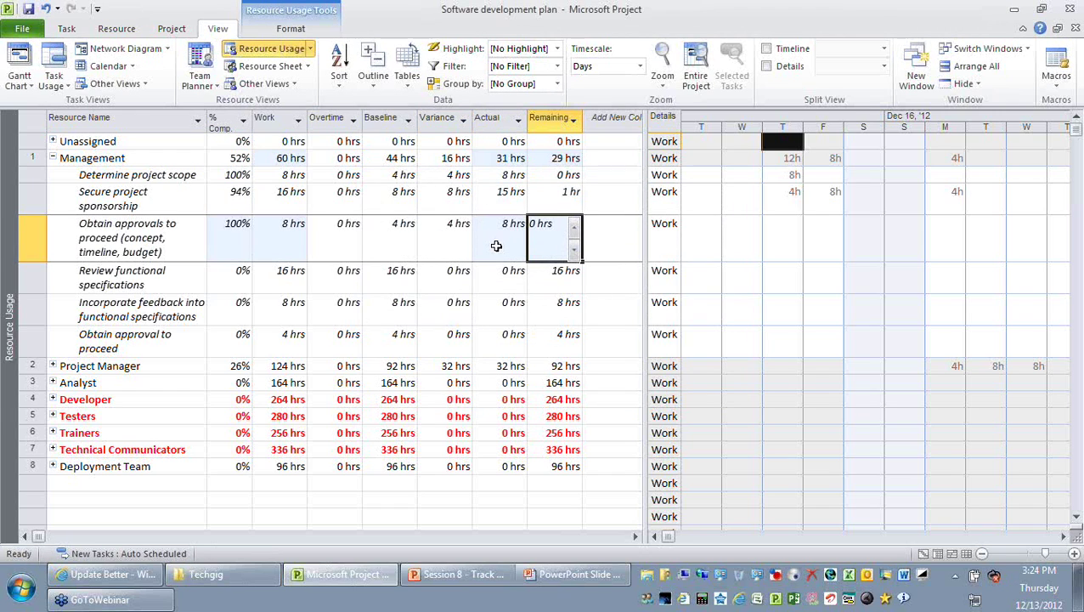
Step: Set Management's remaining work to 2 hrs for Obtain approvals to proceed (concept, timeline, budget)
click(231, 234)
click(286, 231)
click(518, 238)
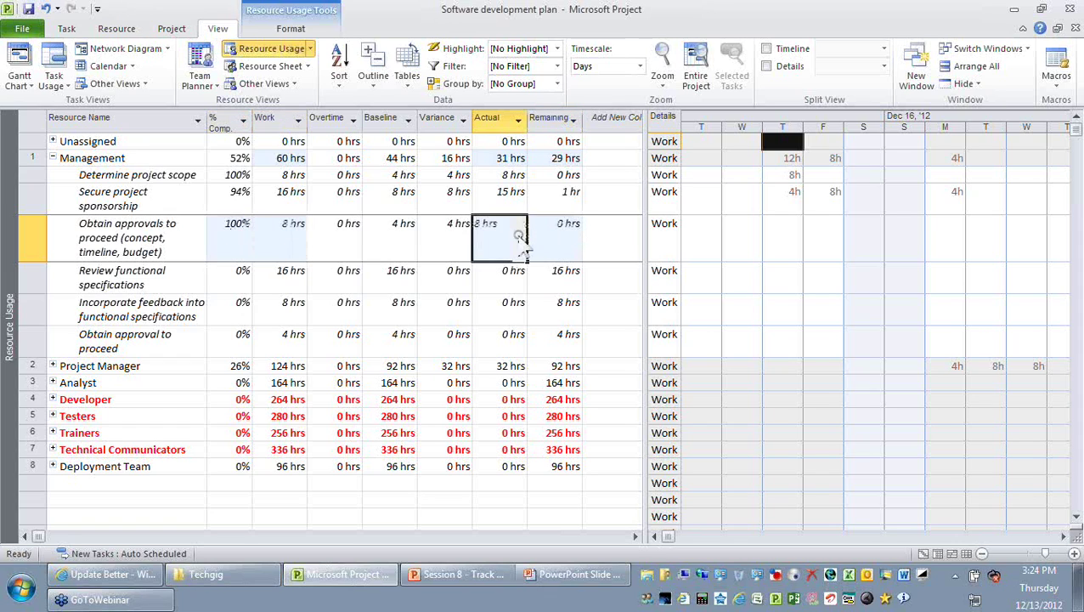
click(520, 238)
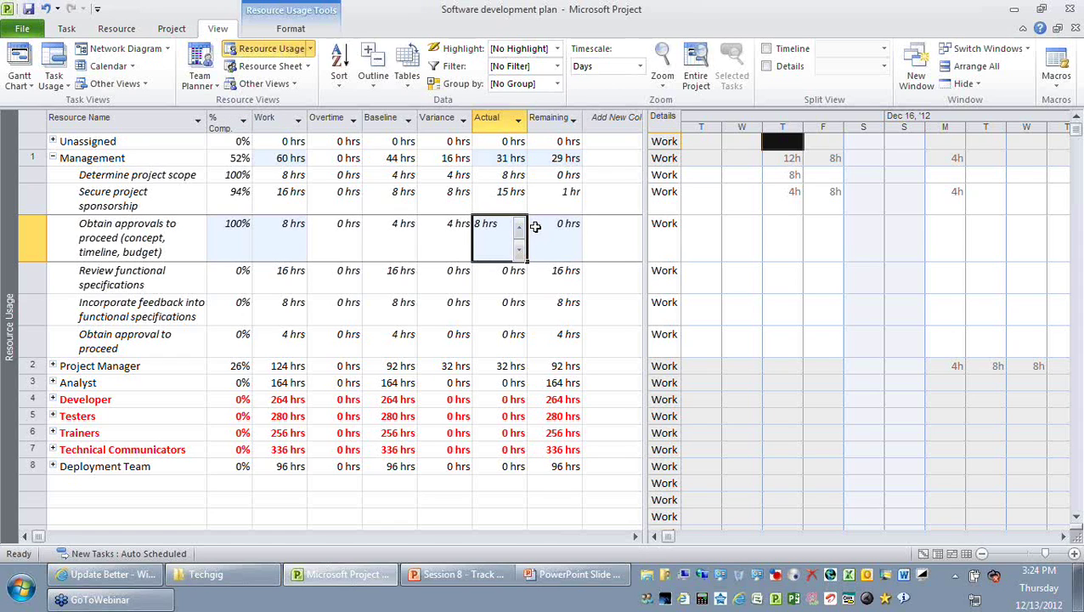
click(161, 237)
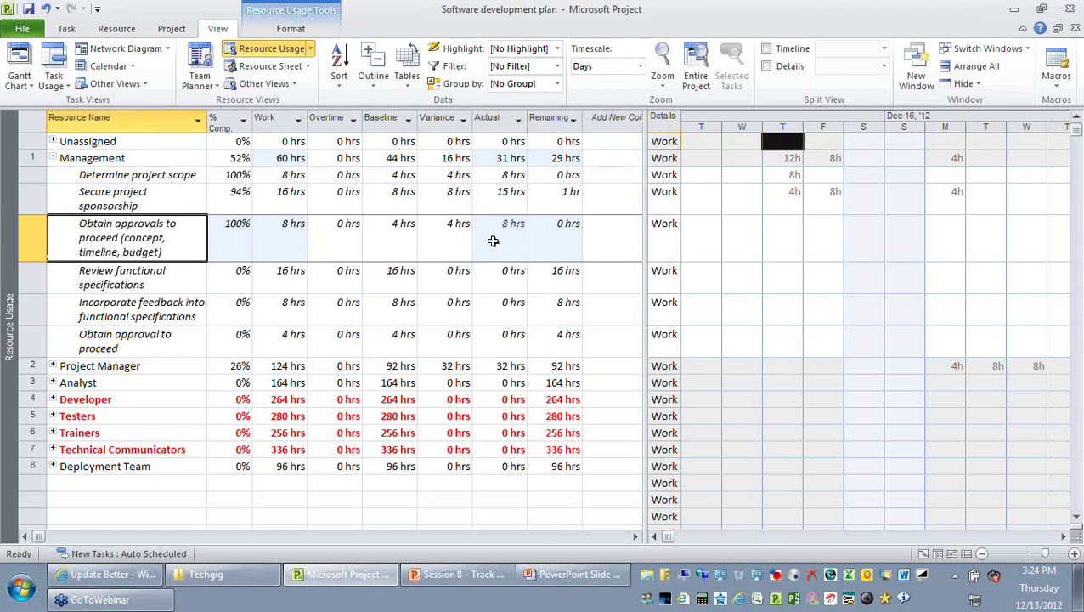
click(556, 236)
text(2)
click(552, 306)
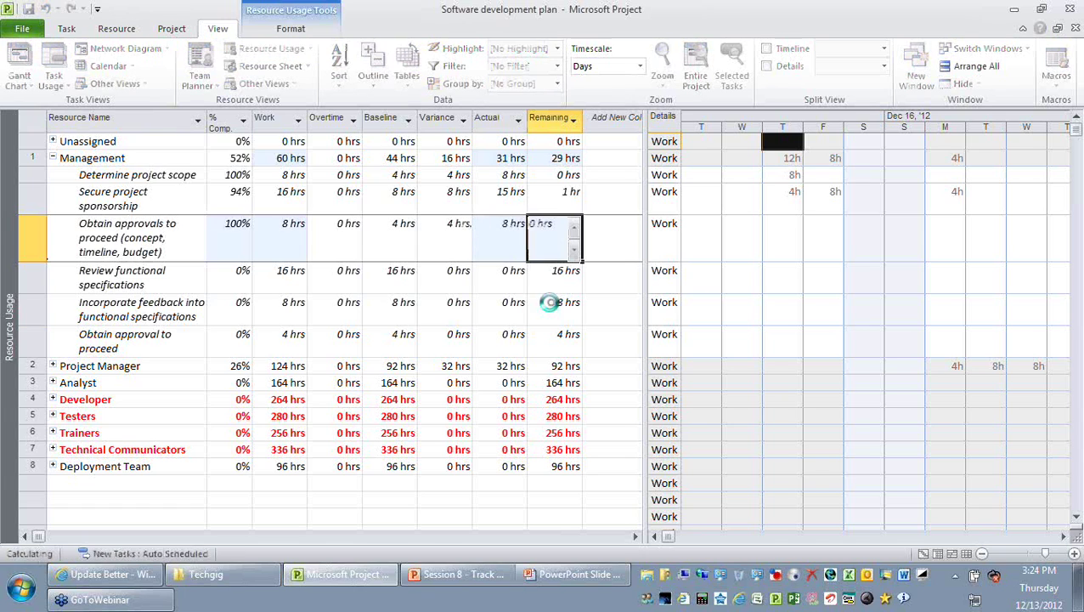
Step: Examine how the actual and remaining hours relate to total work and percent complete for the Obtain approvals to proceed assignment
click(506, 231)
click(558, 238)
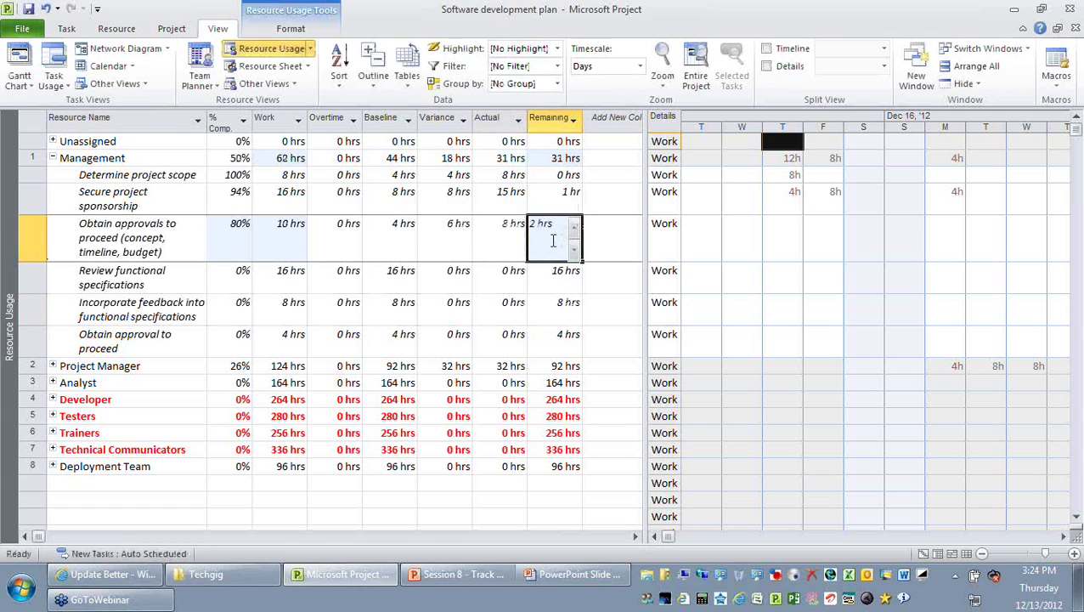
drag(512, 231, 544, 235)
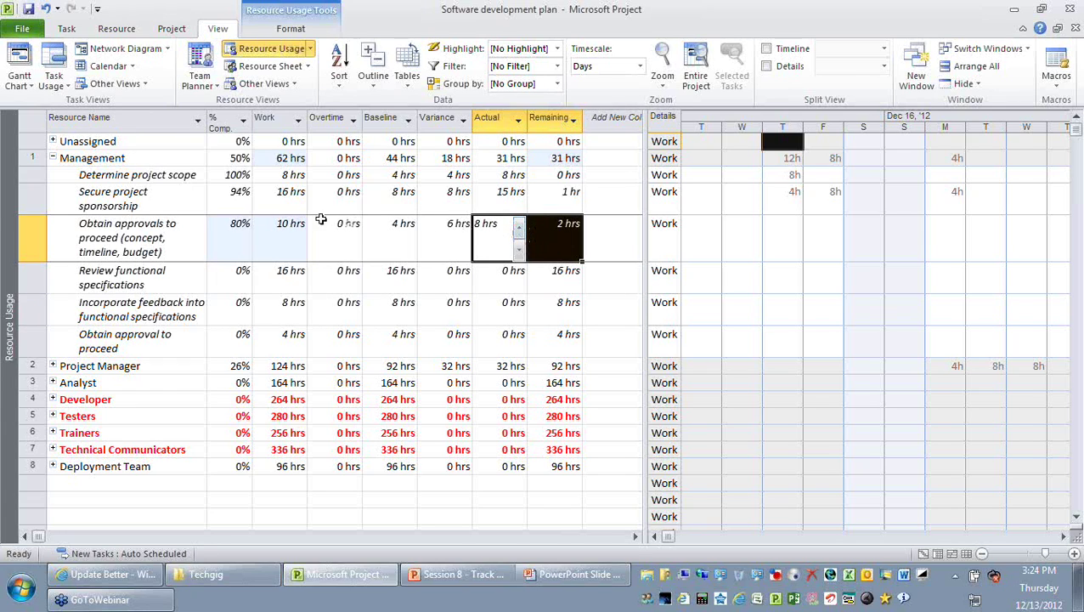
click(268, 225)
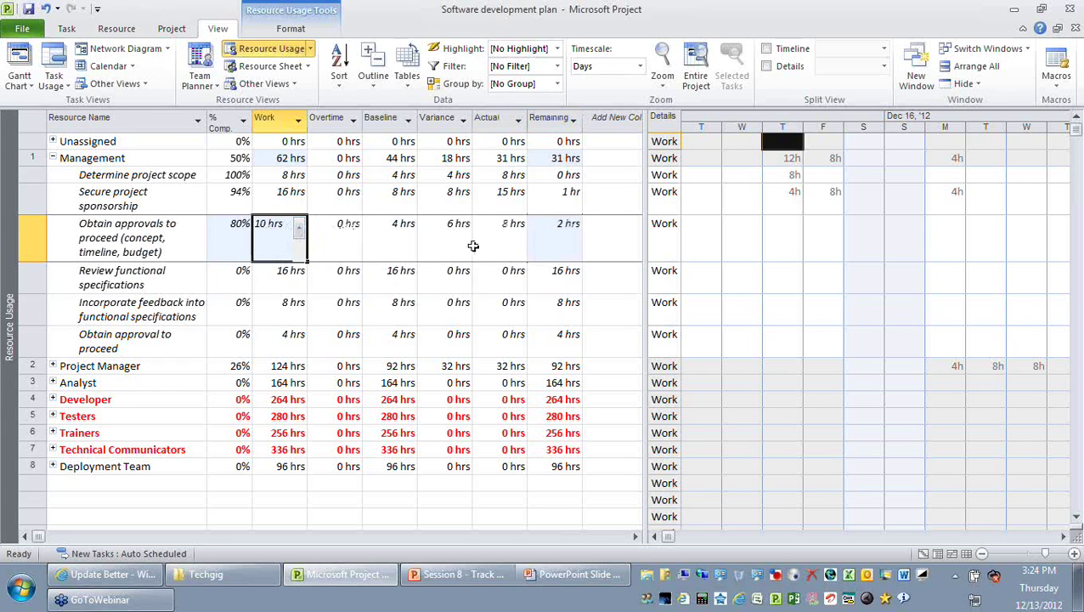
click(510, 234)
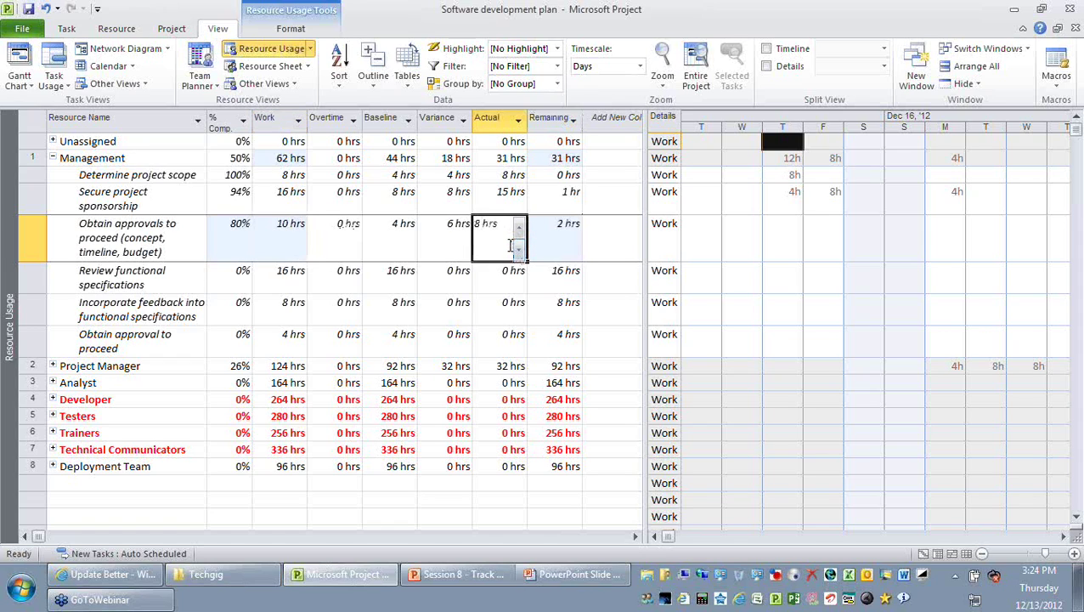
click(284, 238)
key(Left)
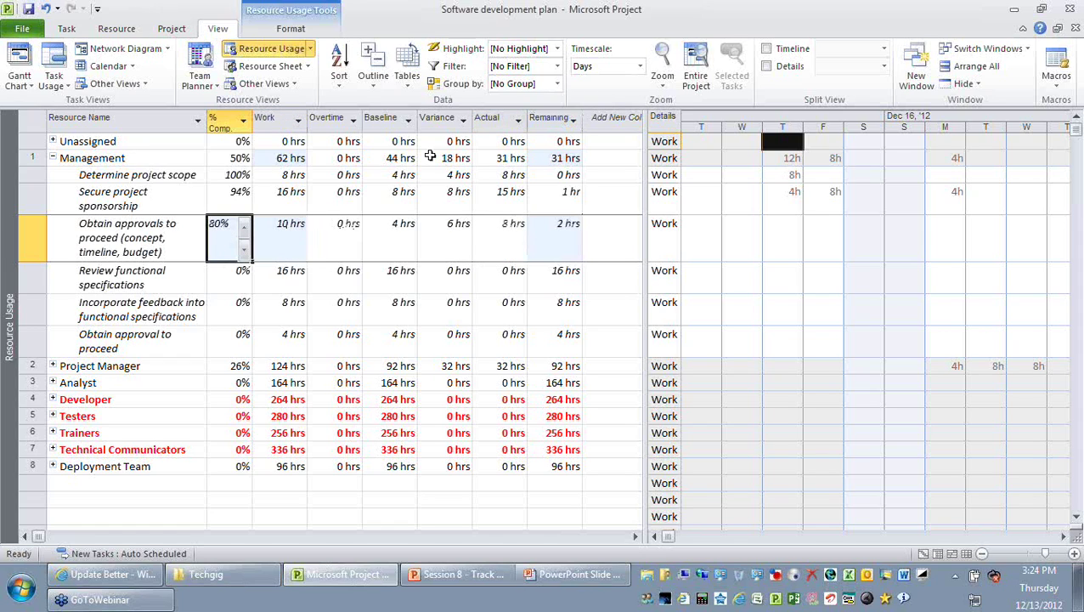
Step: Bring the Obtain approvals to proceed assignment's dates into the timescale and examine its work on Monday and Tuesday
click(66, 28)
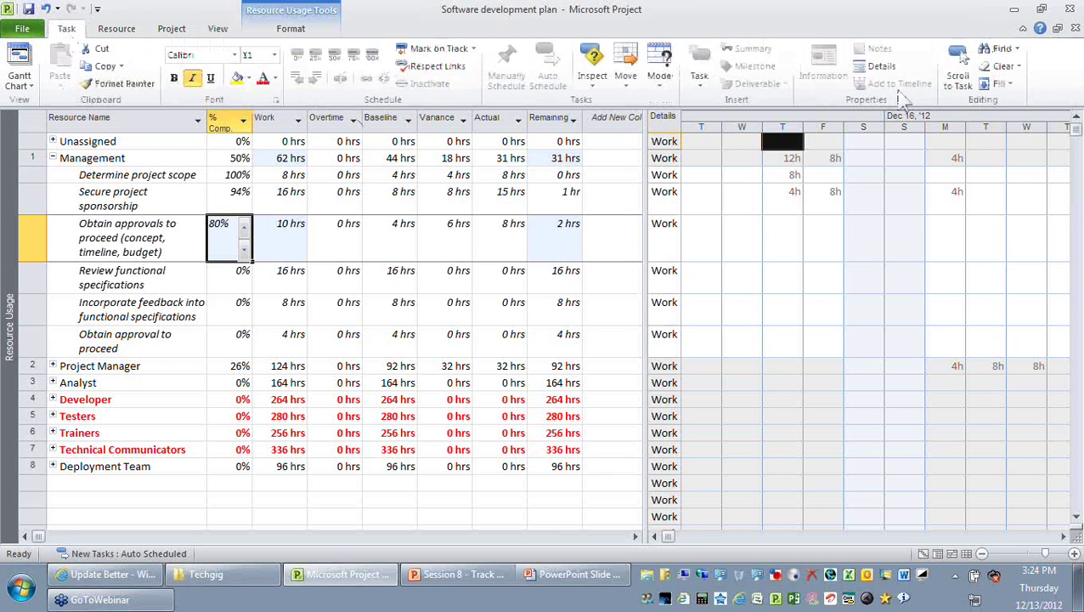
click(957, 74)
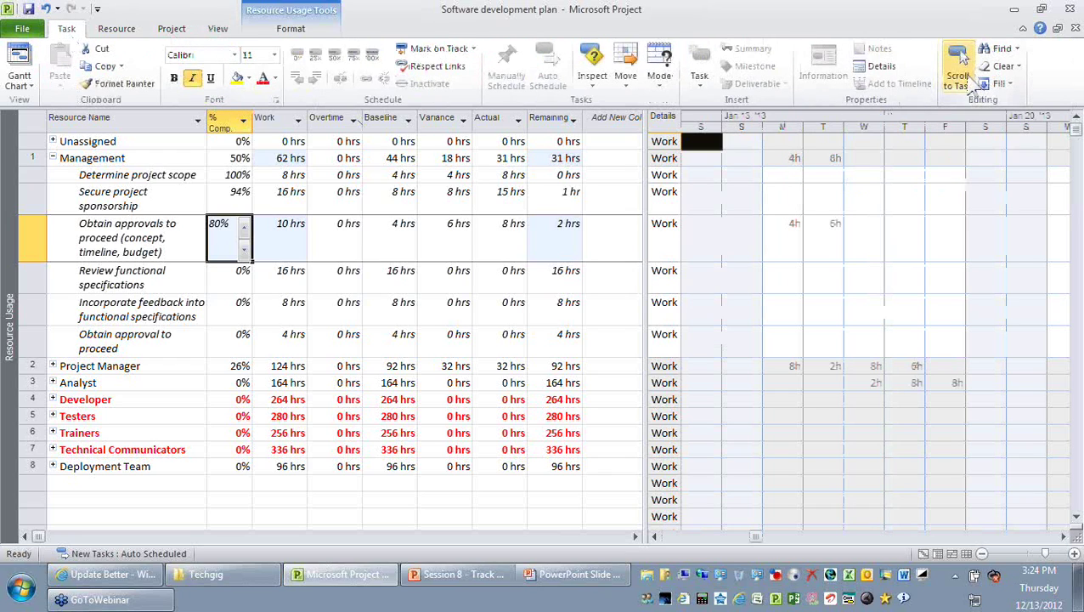
click(796, 248)
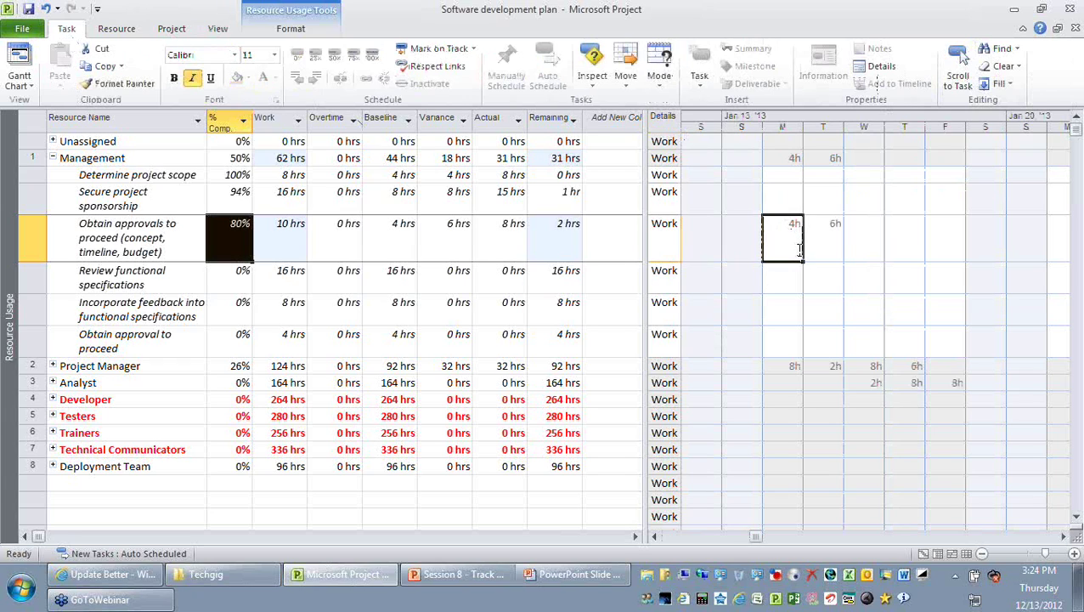
click(831, 241)
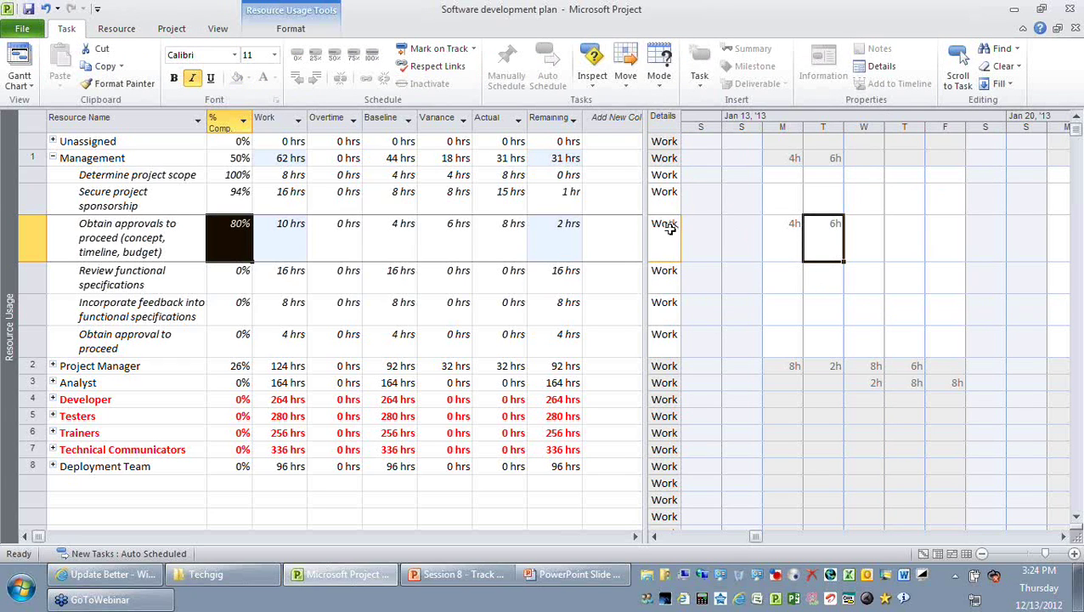
double_click(792, 225)
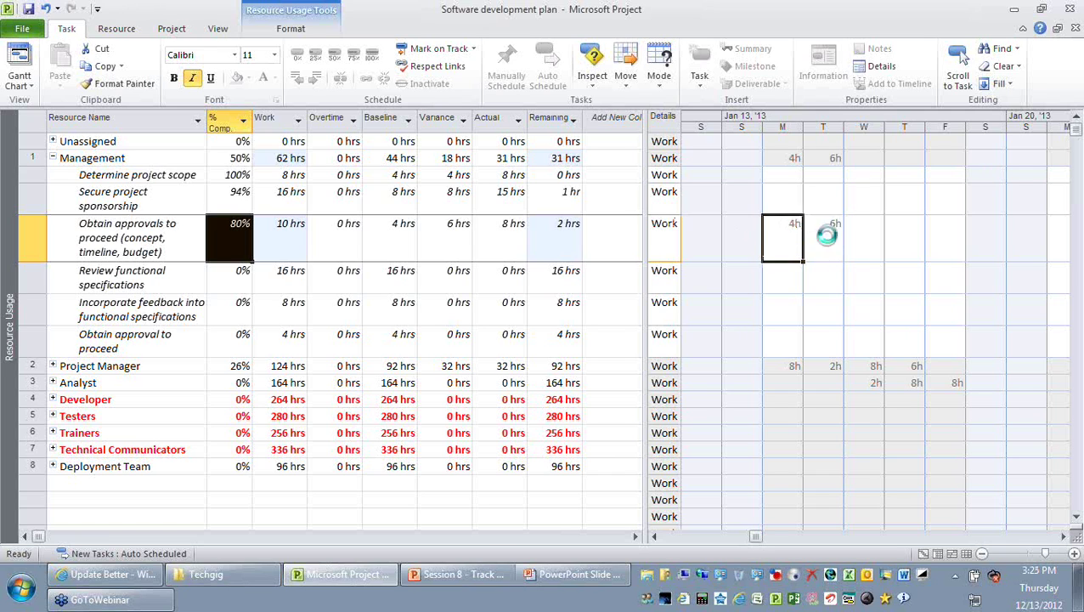
click(769, 164)
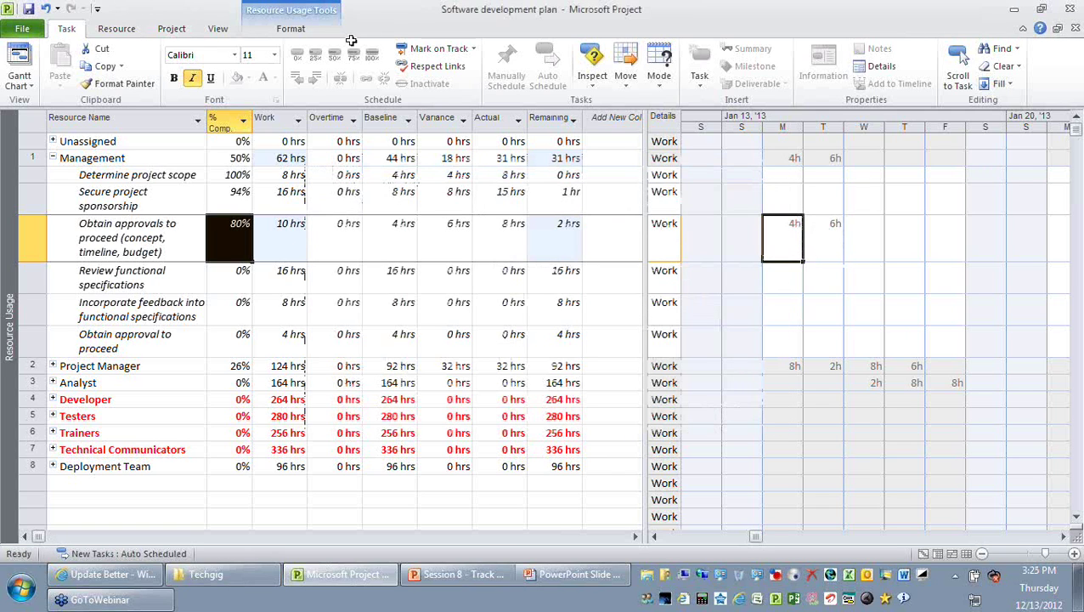
Step: Show Actual Work in the timephased grid and widen the Details column until its labels are fully readable
click(290, 30)
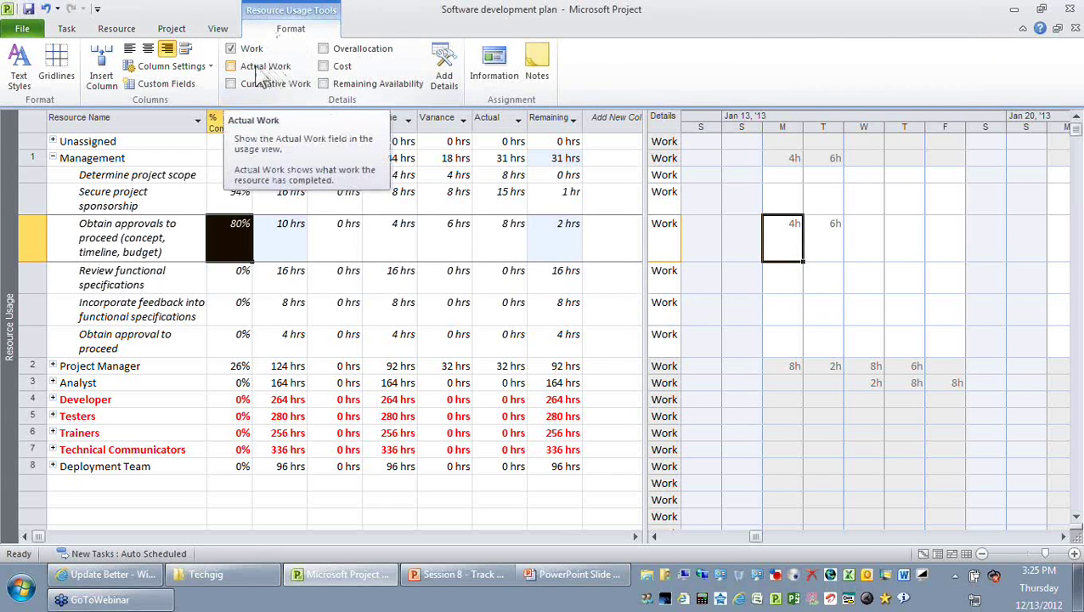
click(263, 68)
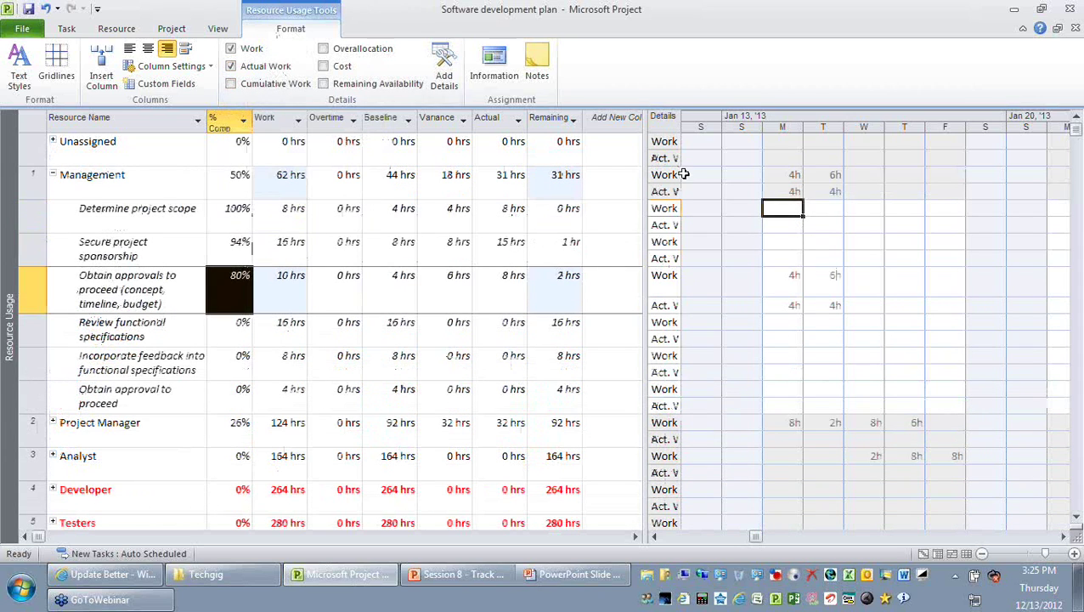
drag(680, 131, 723, 128)
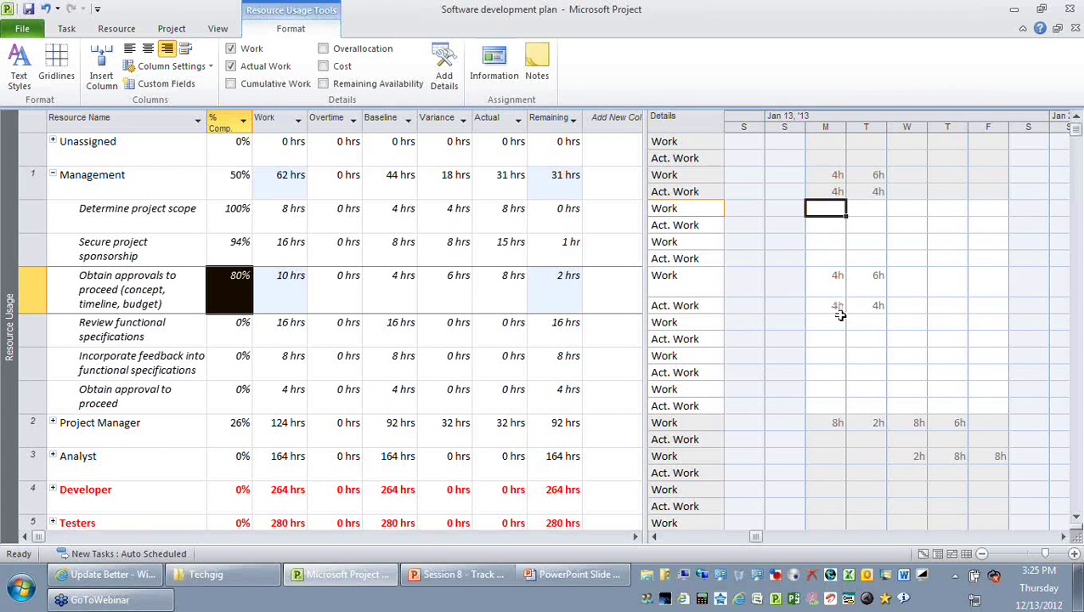
Step: Compare the daily actual work for Obtain approvals to proceed with its total actual and remaining work
click(831, 306)
click(850, 305)
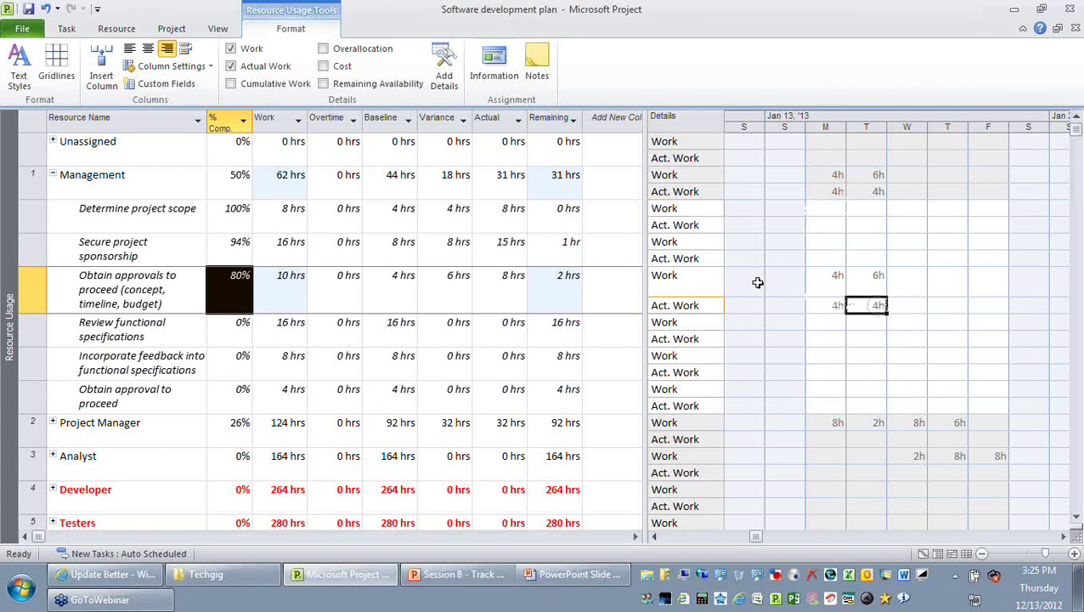
click(505, 280)
click(569, 286)
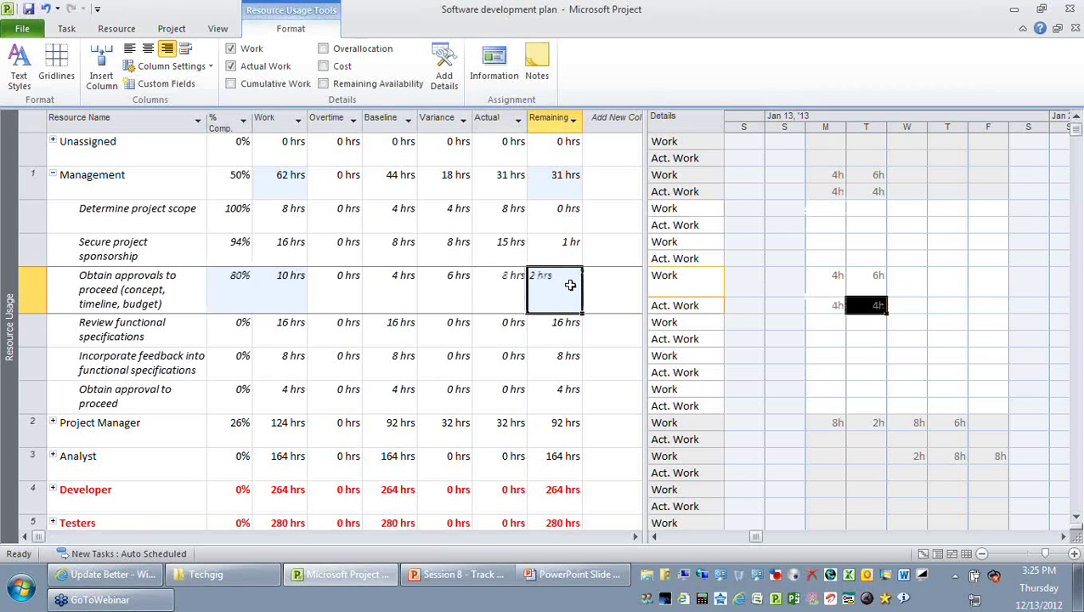
click(569, 285)
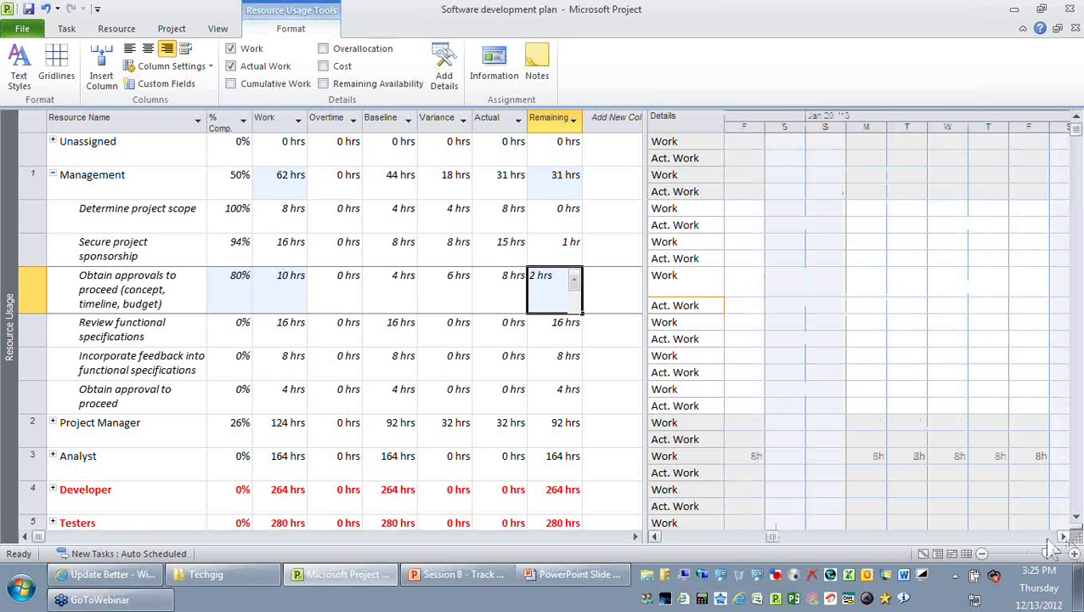
click(988, 305)
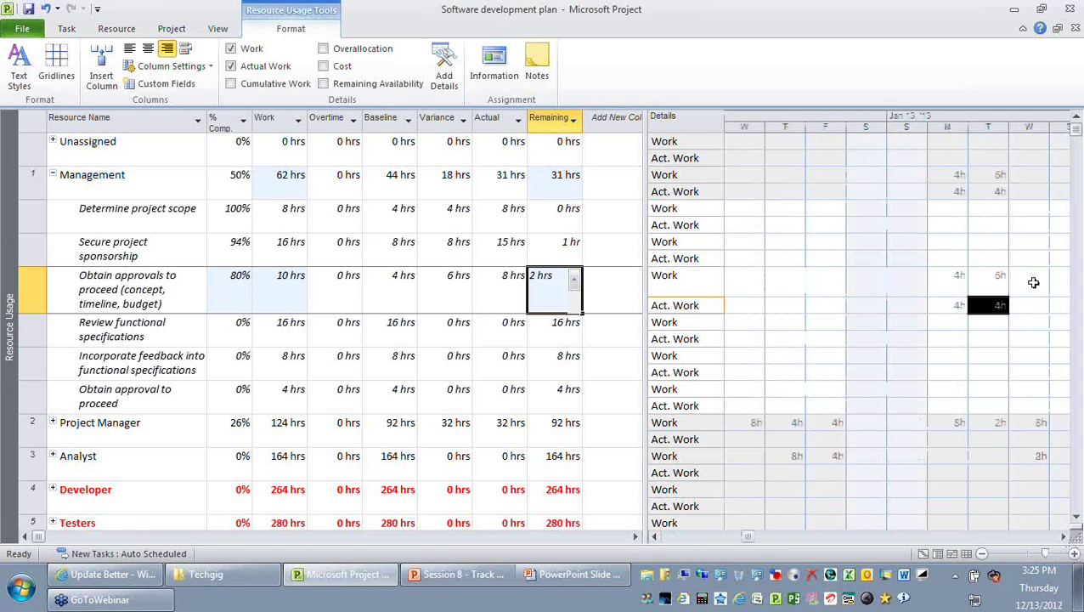
Step: Try scheduling 2h of work on the Wednesday of the January 13 week for Obtain approvals to proceed, and clear that entry
click(1033, 283)
click(1003, 423)
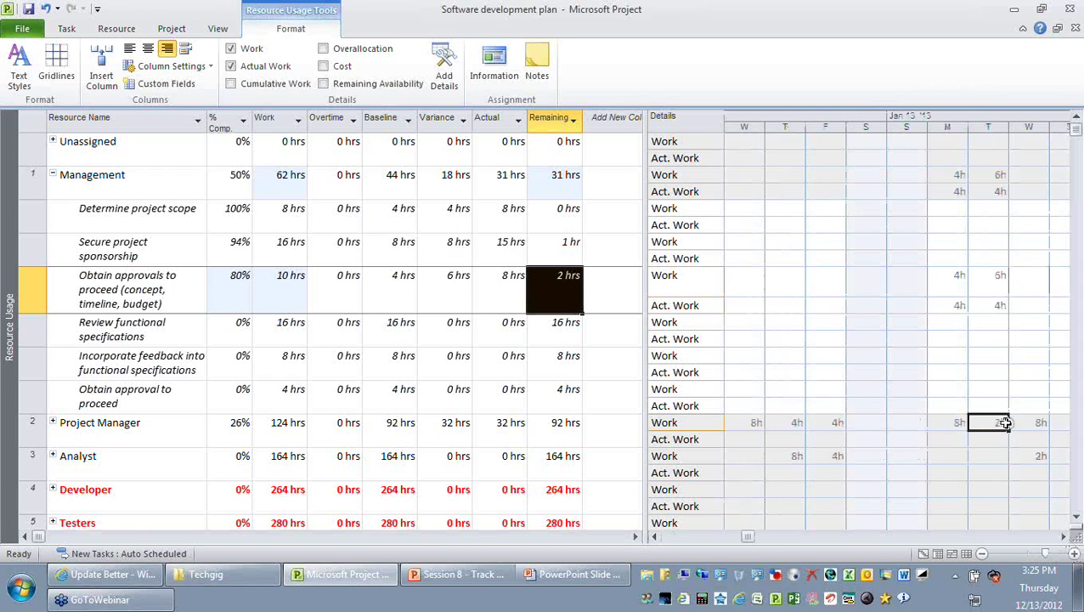
click(1024, 282)
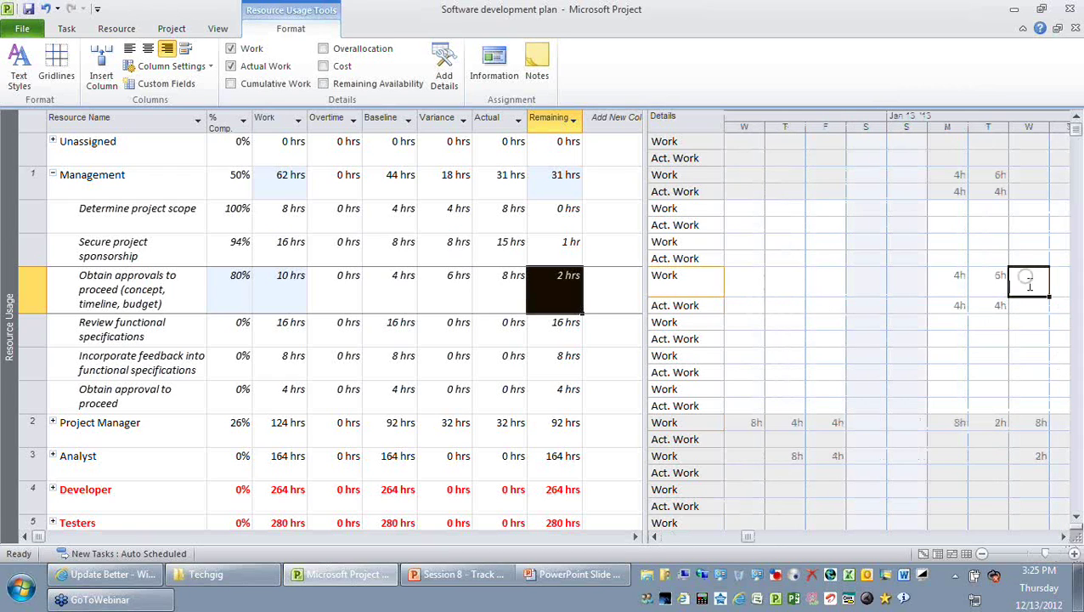
text(2)
click(960, 337)
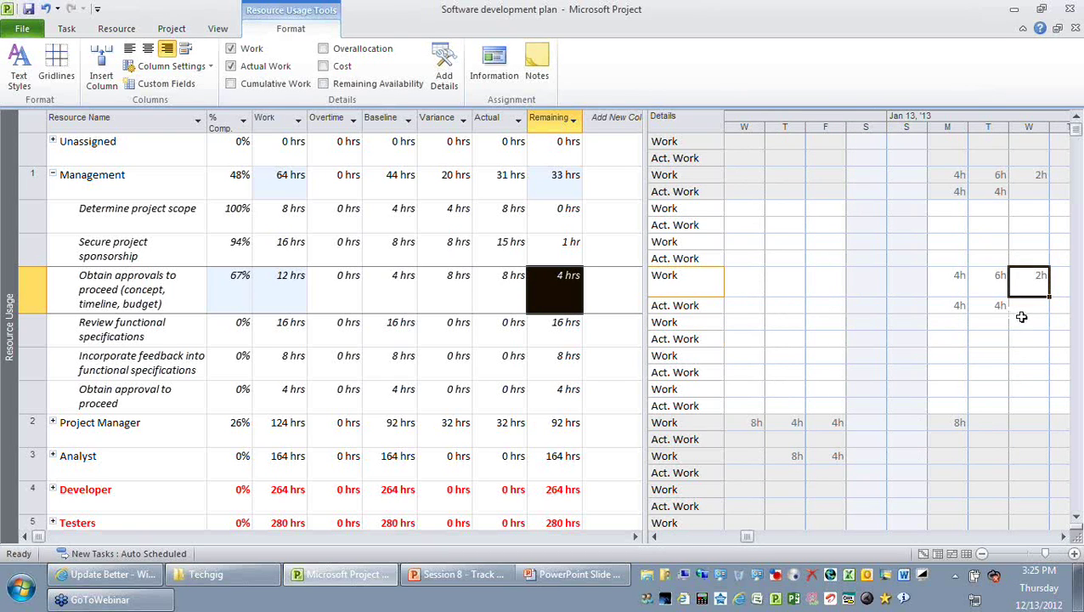
key(BackSpace)
key(Return)
click(1029, 286)
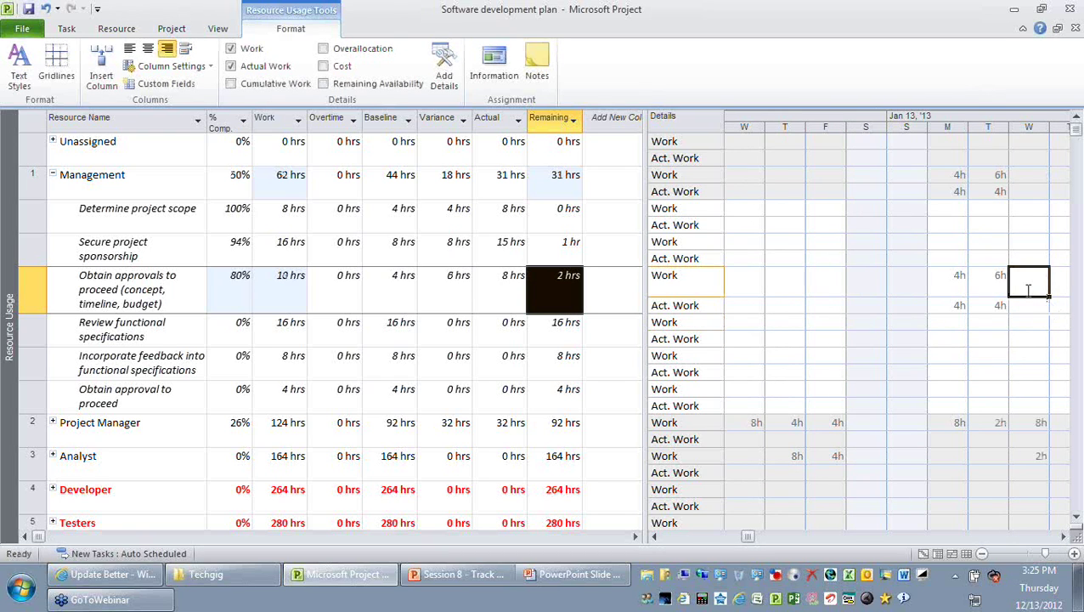
Step: Compare Tuesday's scheduled work with its actual work for the Obtain approvals to proceed assignment
click(997, 276)
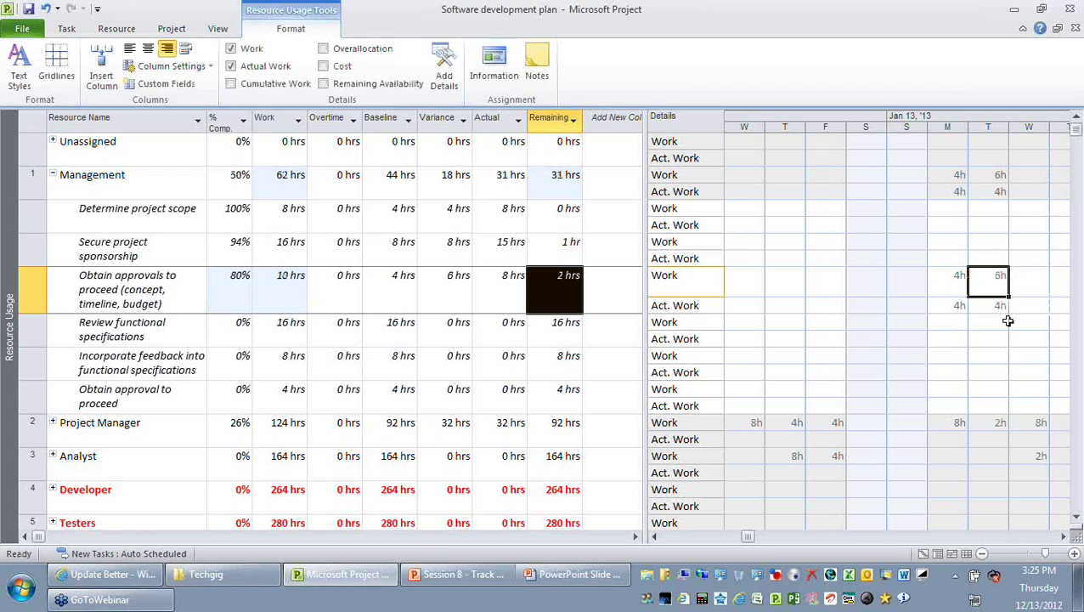
click(999, 306)
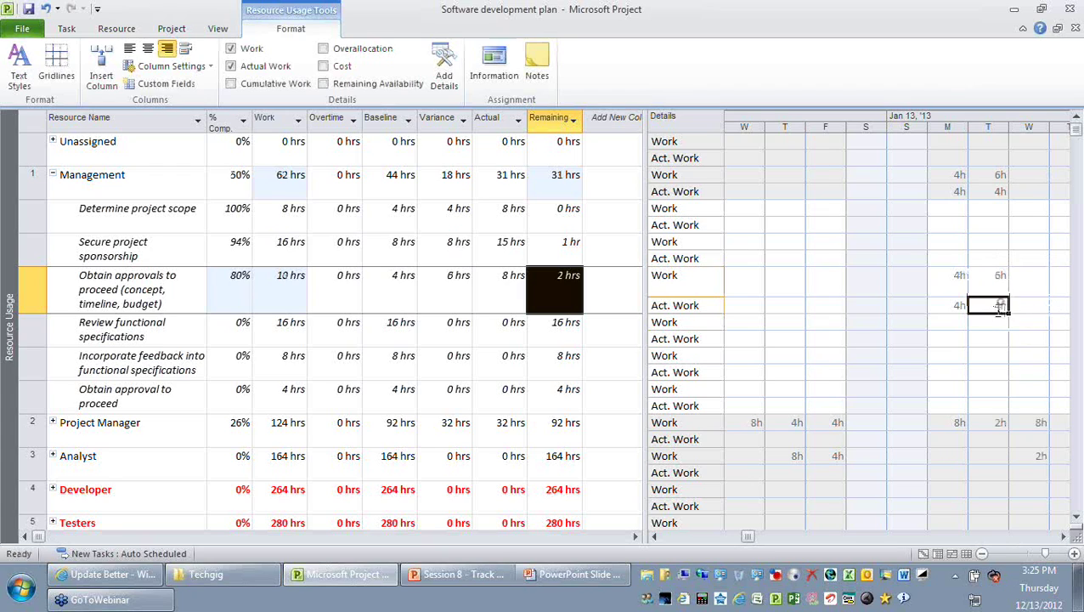
click(1002, 293)
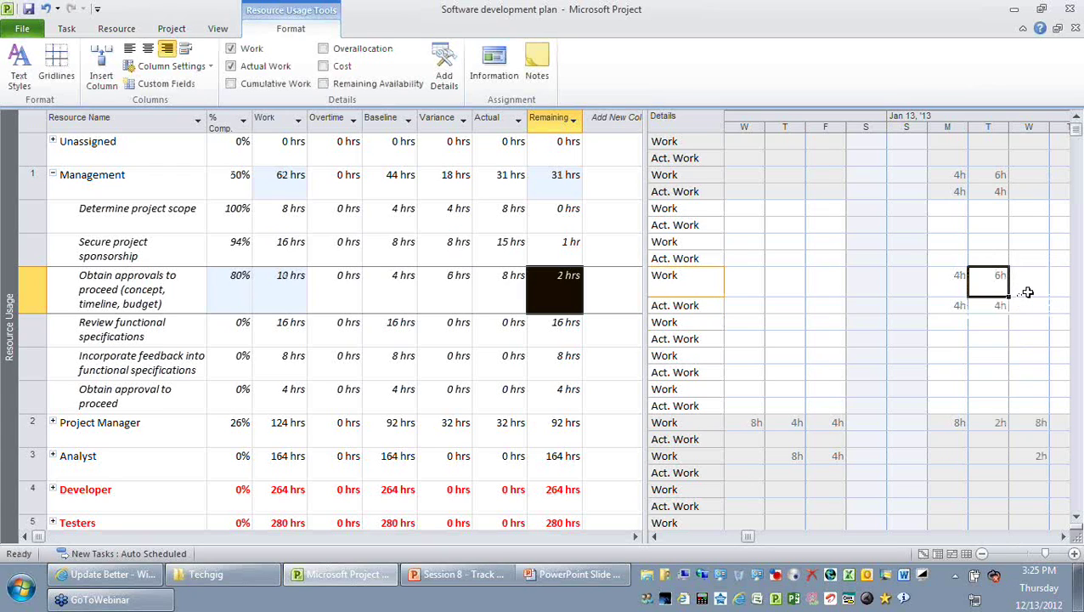
Step: Set the scheduled work for Obtain approvals to proceed to 4h on Tuesday and 2h on Wednesday of the January 13 week
click(1063, 537)
click(983, 281)
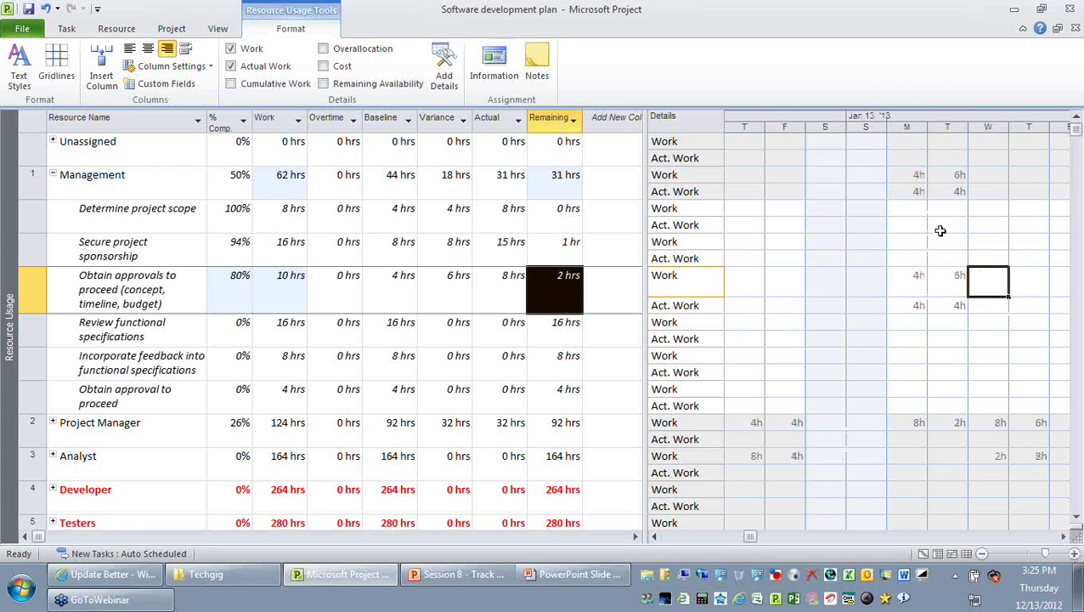
click(950, 280)
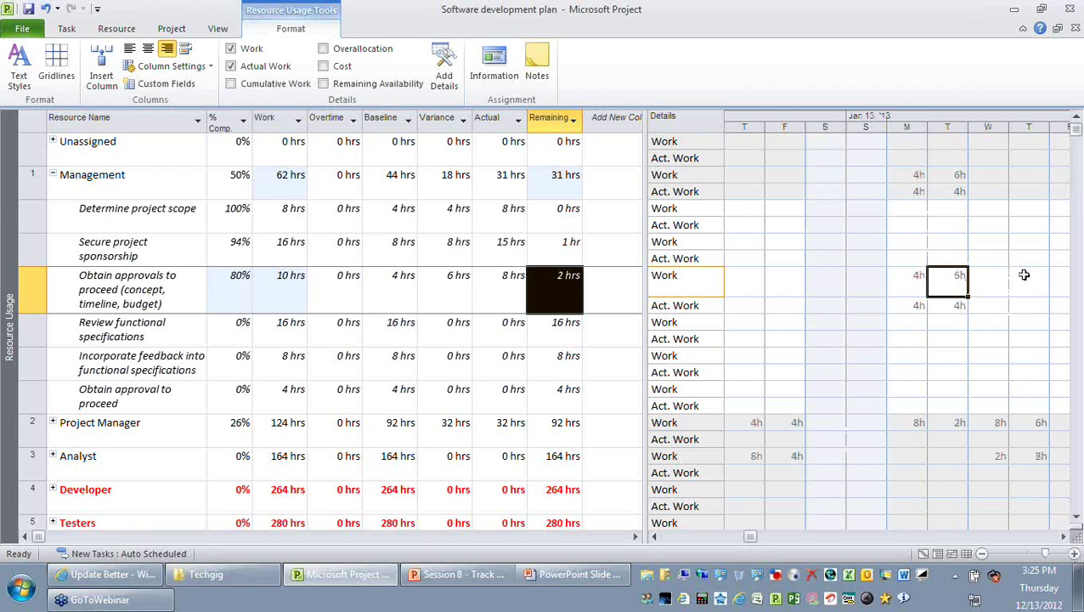
key(BackSpace)
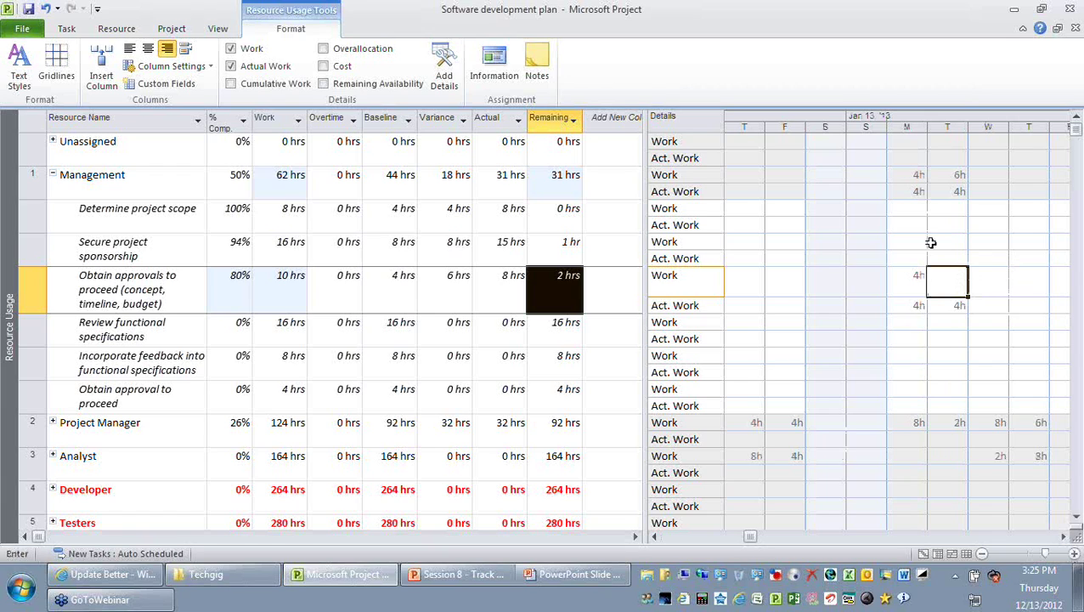
text(4)
click(977, 282)
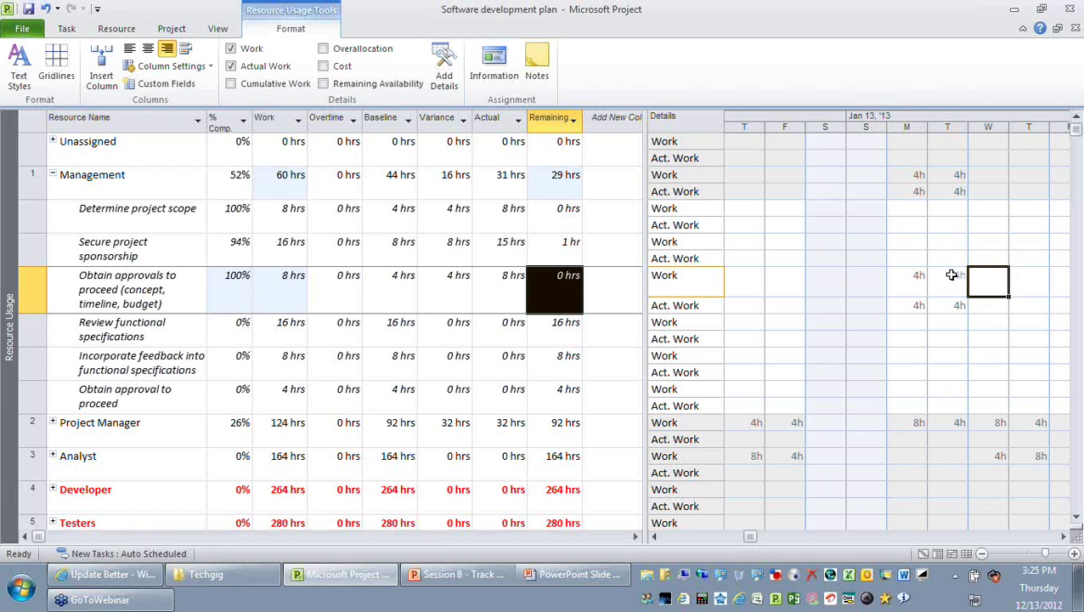
text(2)
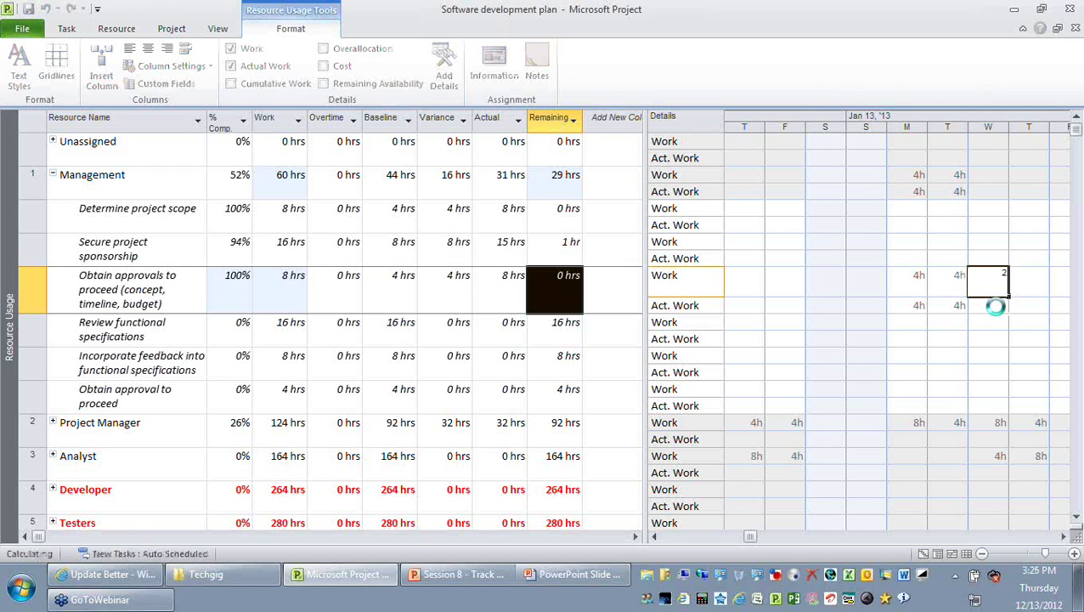
click(1003, 308)
Step: Compare the remaining work for Obtain approvals to proceed with its Monday-to-Wednesday scheduled work, and switch away from Microsoft Project
click(561, 277)
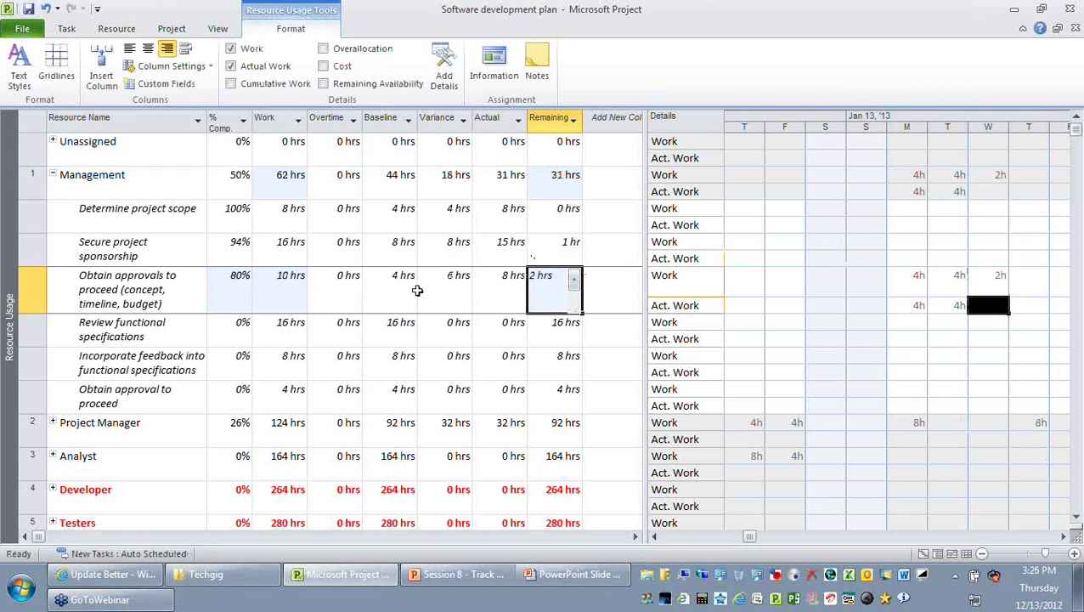
click(911, 276)
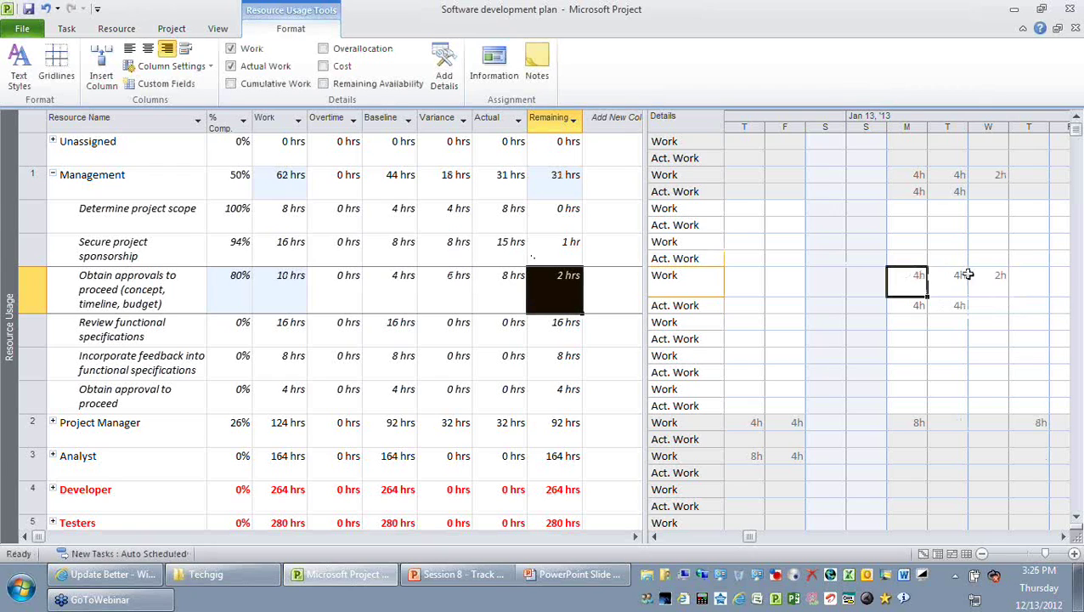
click(988, 280)
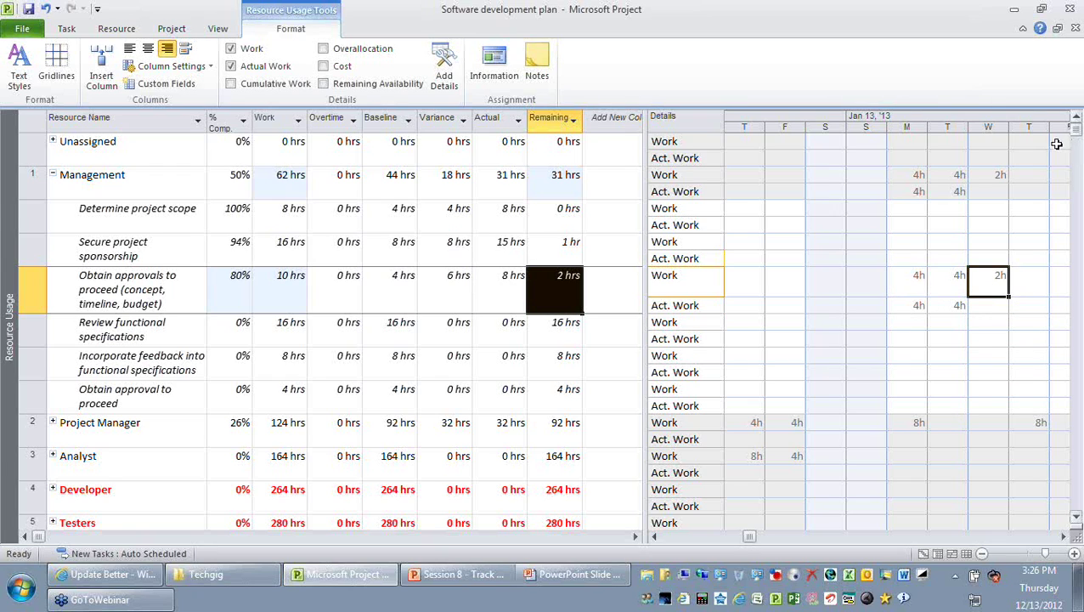
key(alt+Tab)
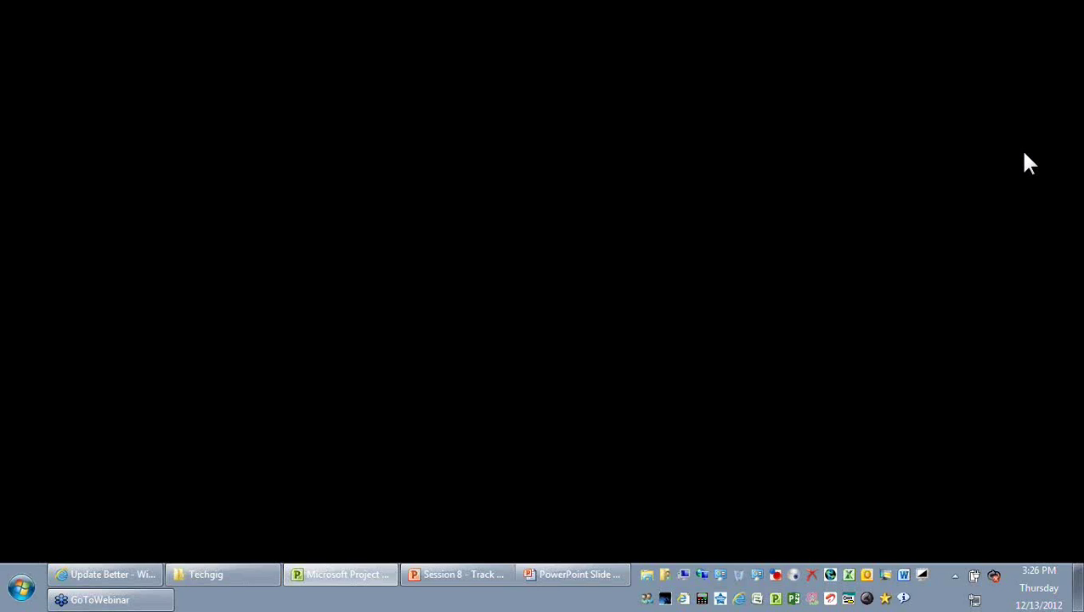